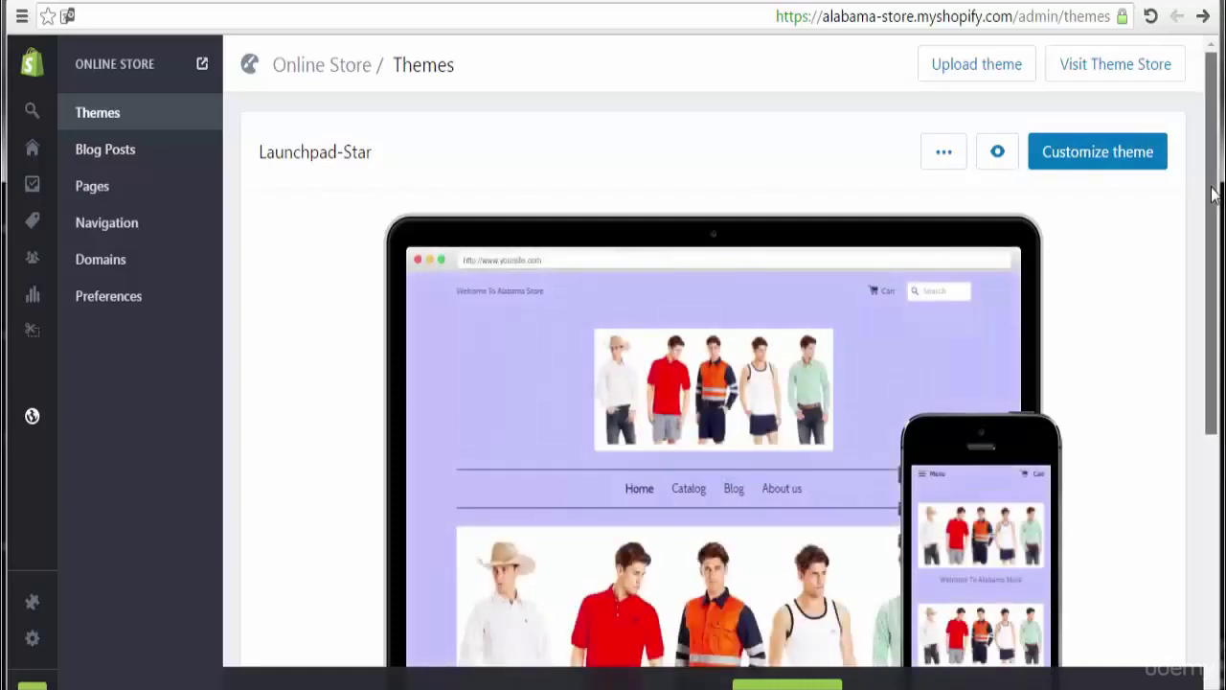
Step: Look over the Launchpad-Star theme's desktop and mobile preview on the Themes page
scroll(1218, 221, down, 1)
scroll(1219, 221, down, 1)
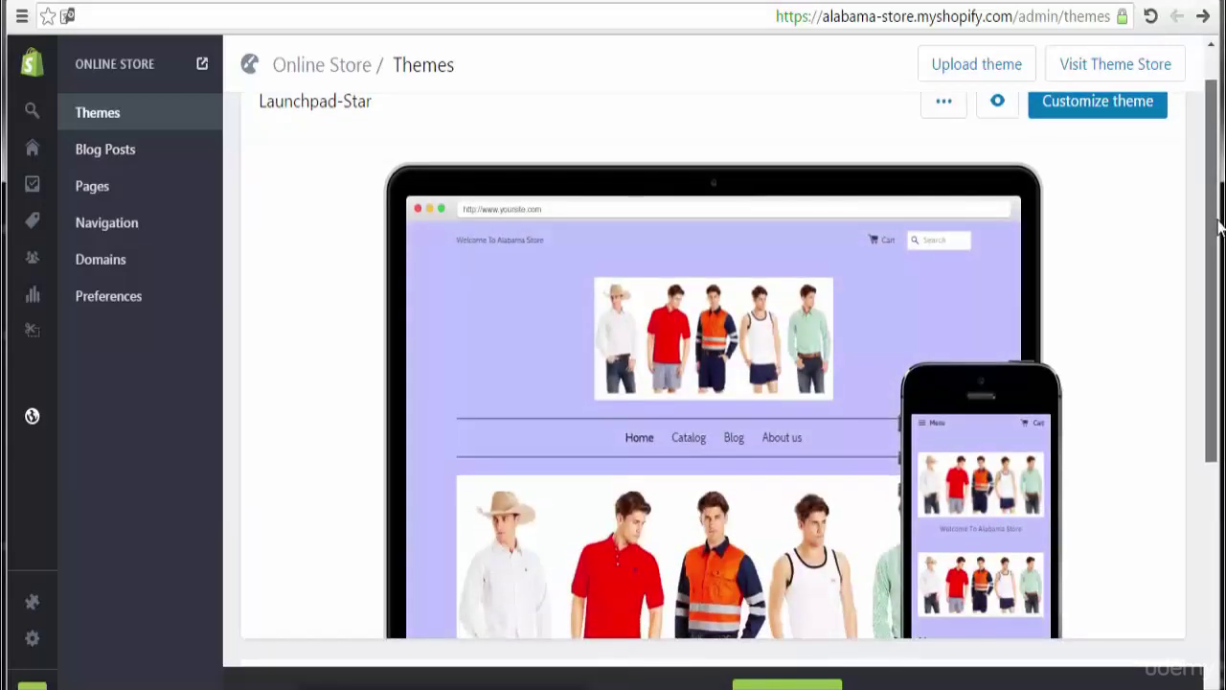
scroll(1219, 238, down, 1)
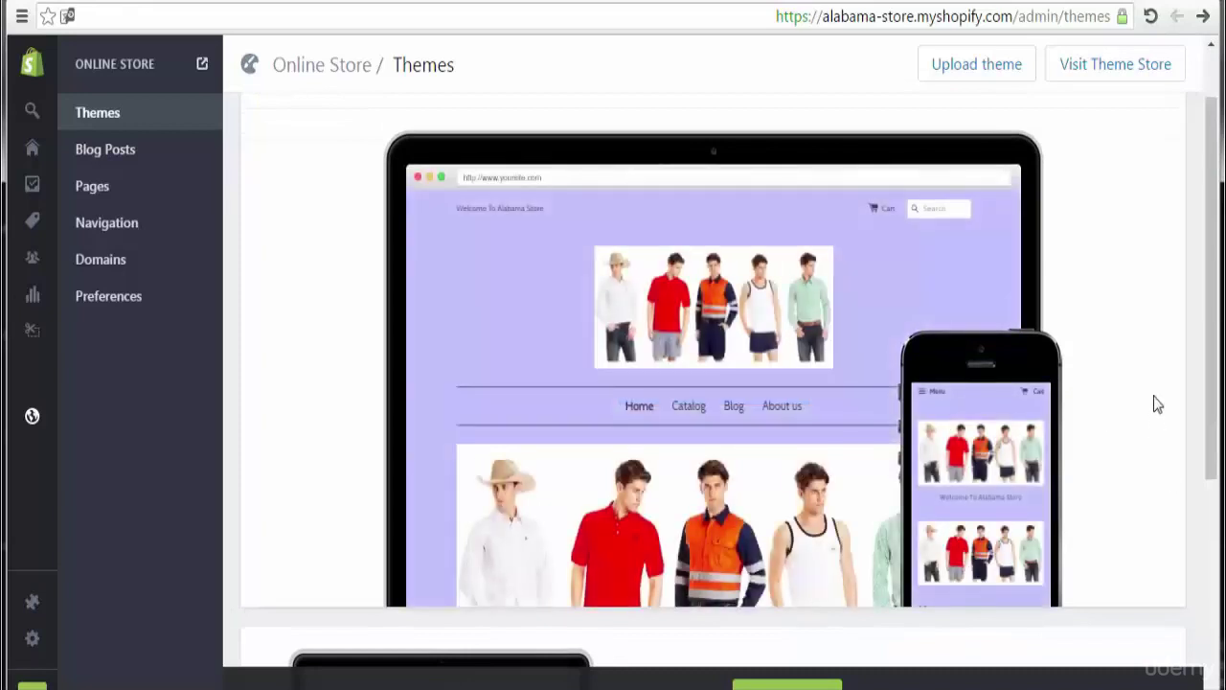
mouse_move(1018, 515)
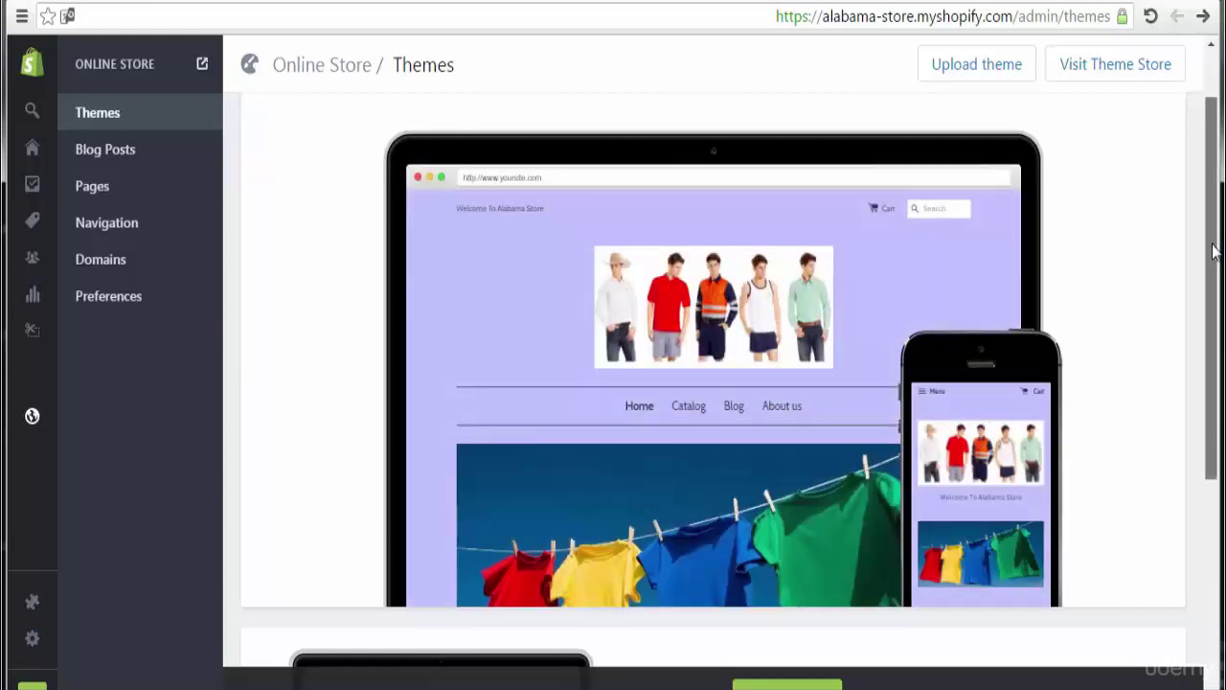
drag(1217, 247, 1219, 169)
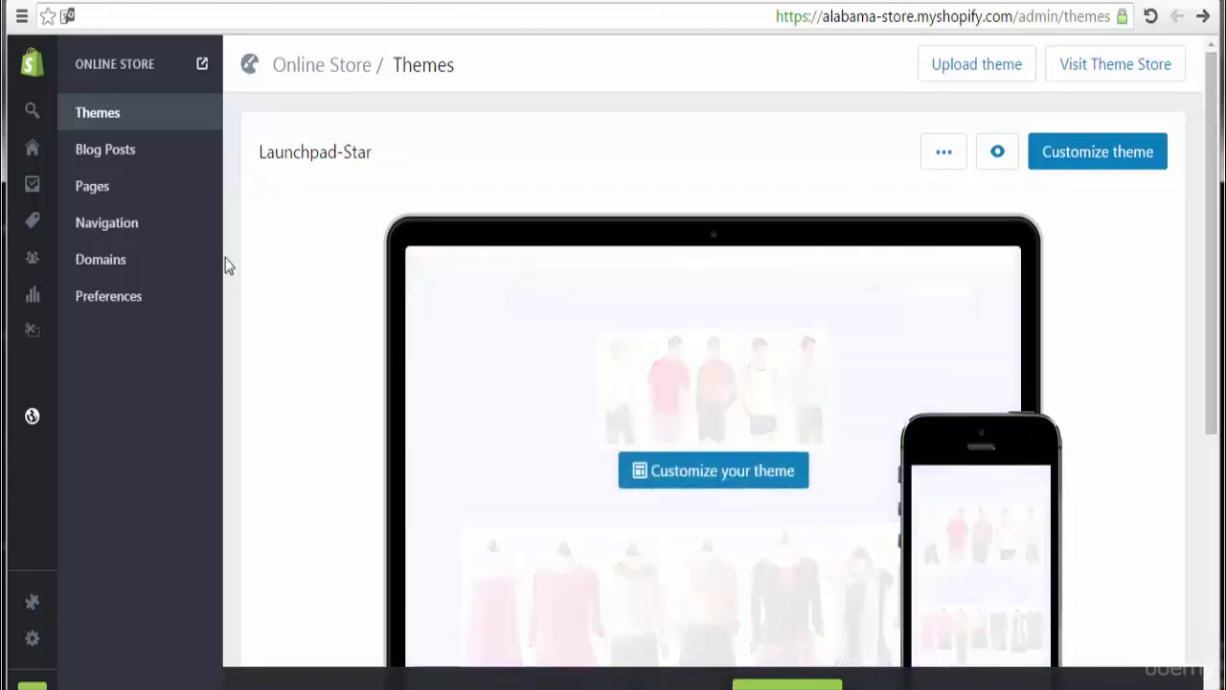
Step: Open the News blog for editing from the blog management page and check its Feedburner URL choices
click(116, 163)
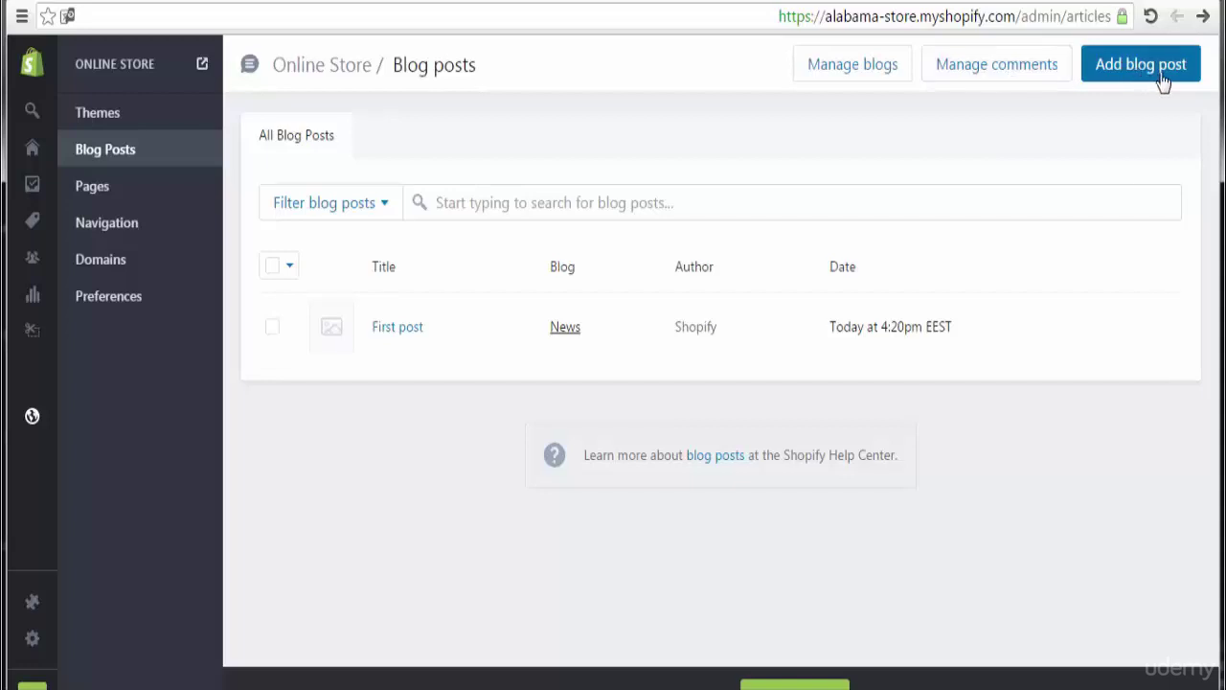
click(859, 76)
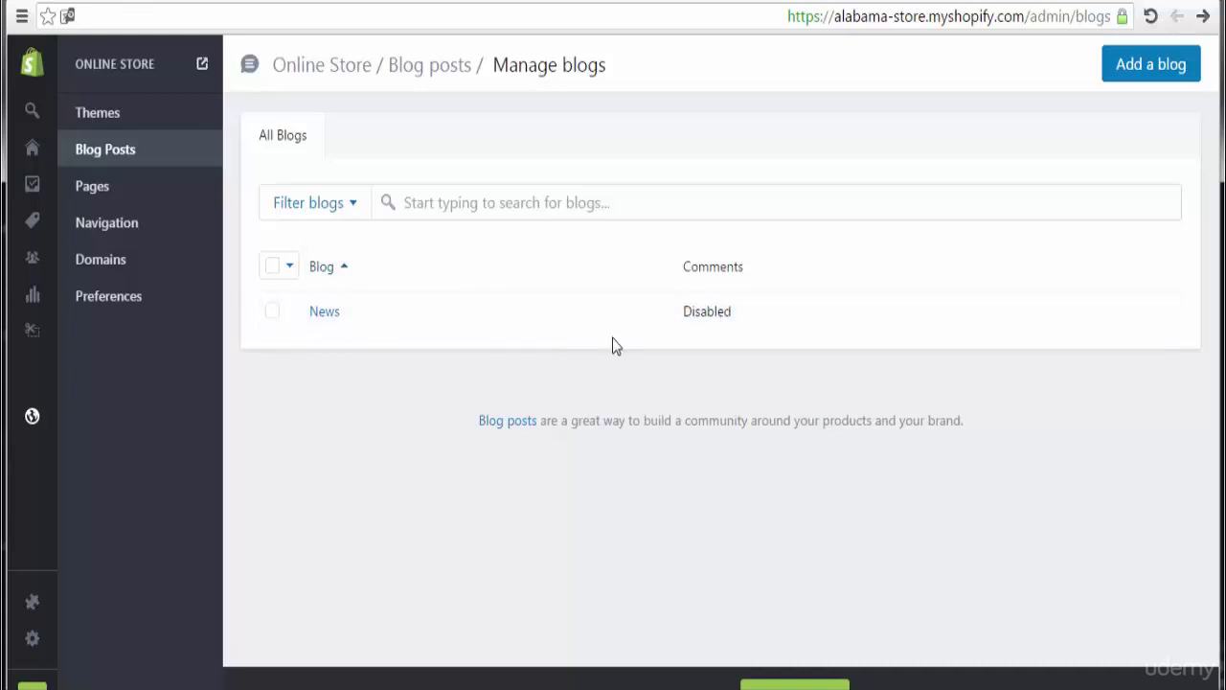
click(329, 312)
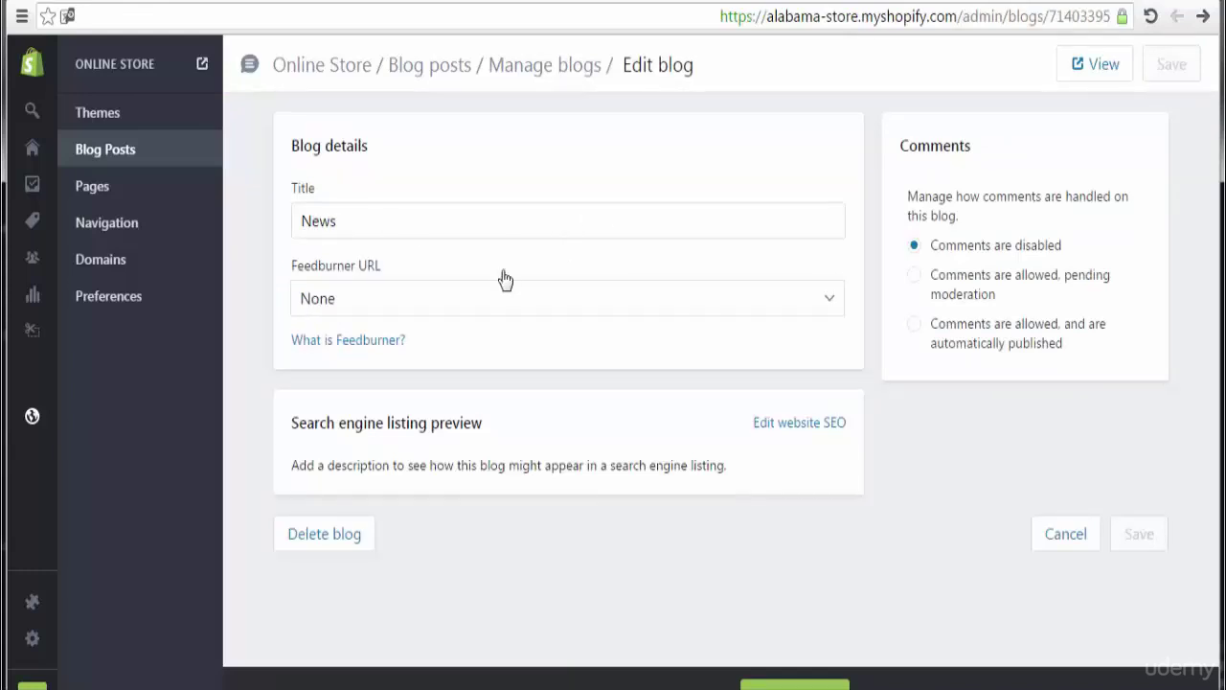
click(624, 302)
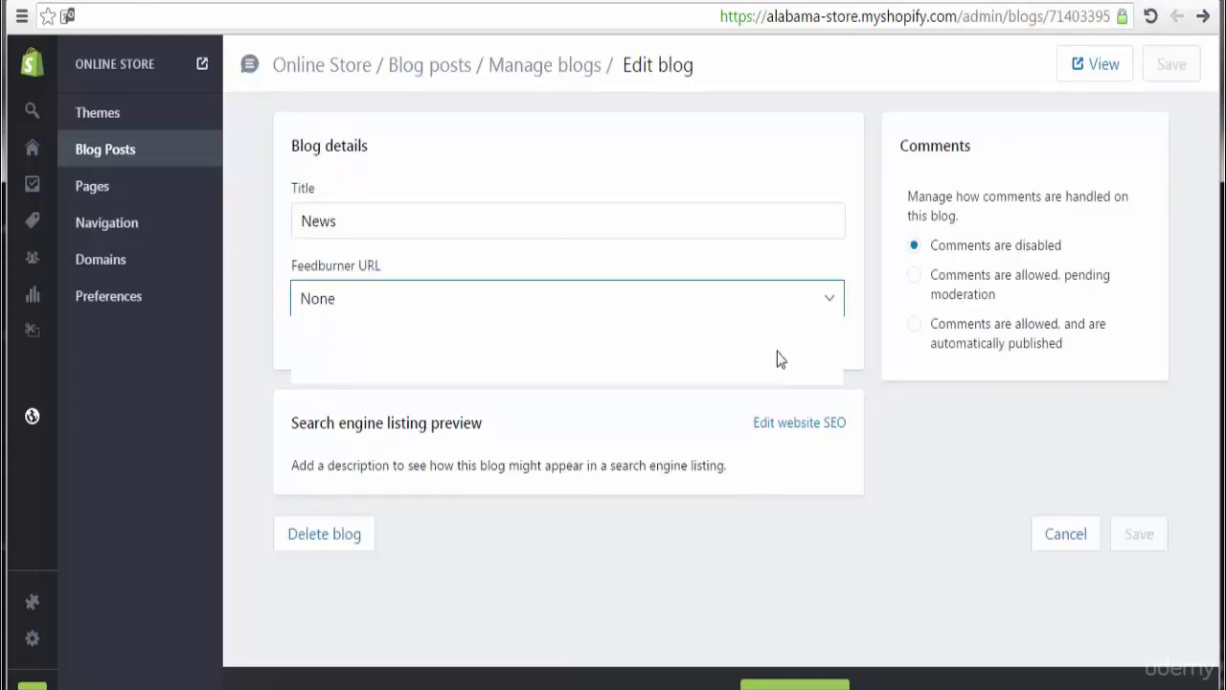
click(804, 302)
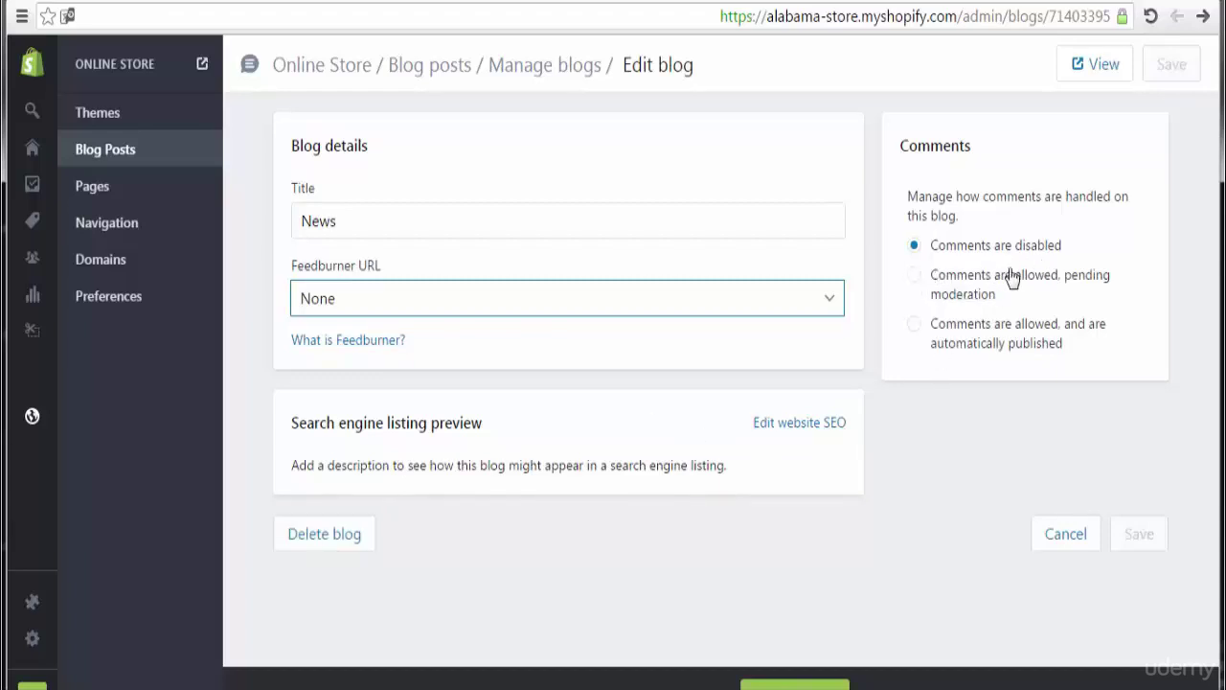
Step: Allow comments on the News blog pending moderation, save the blog and return to the blog list
click(915, 277)
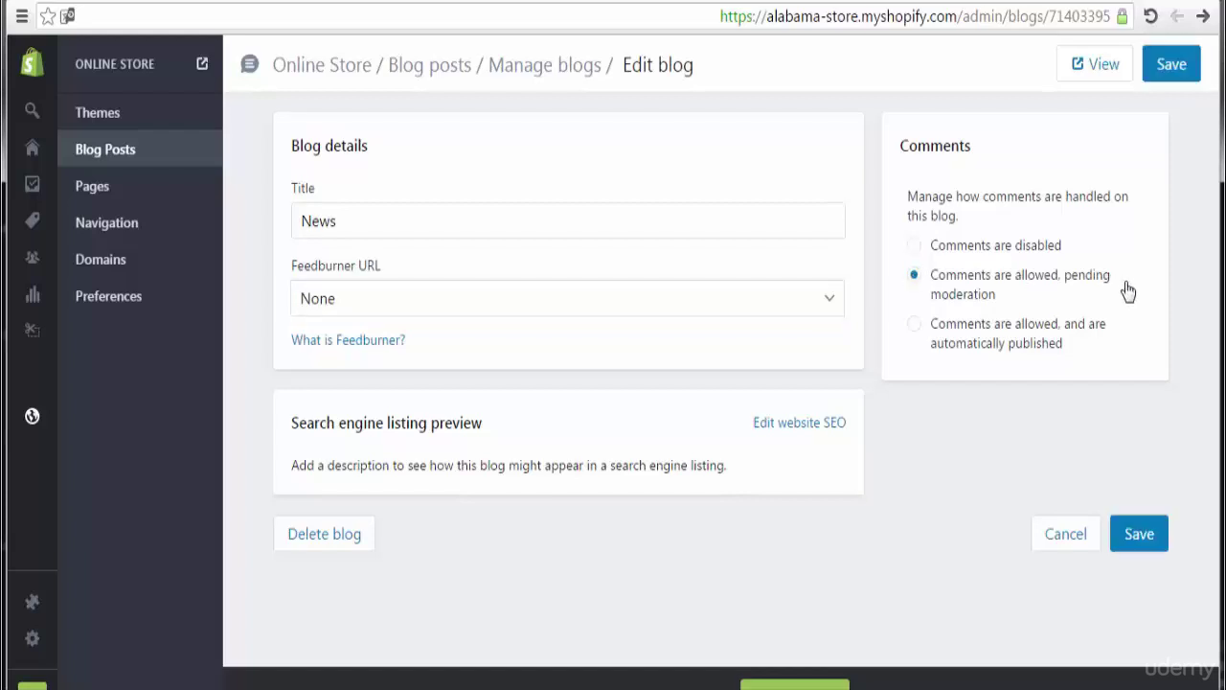
click(1171, 69)
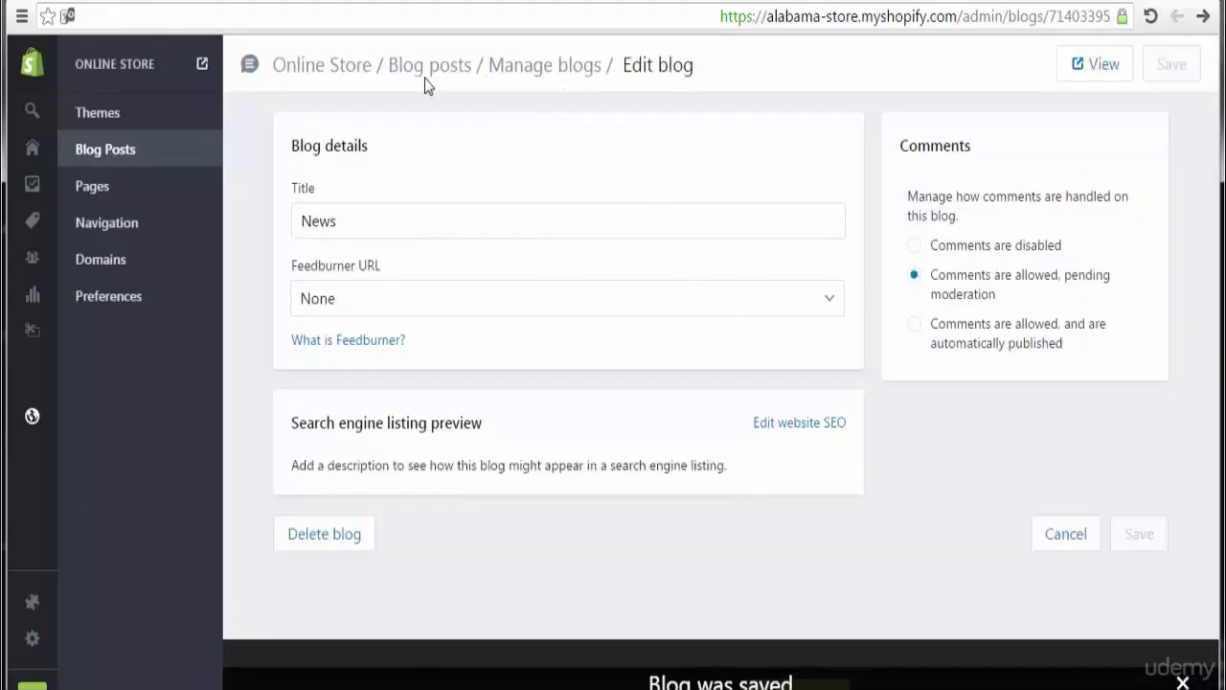
click(1064, 535)
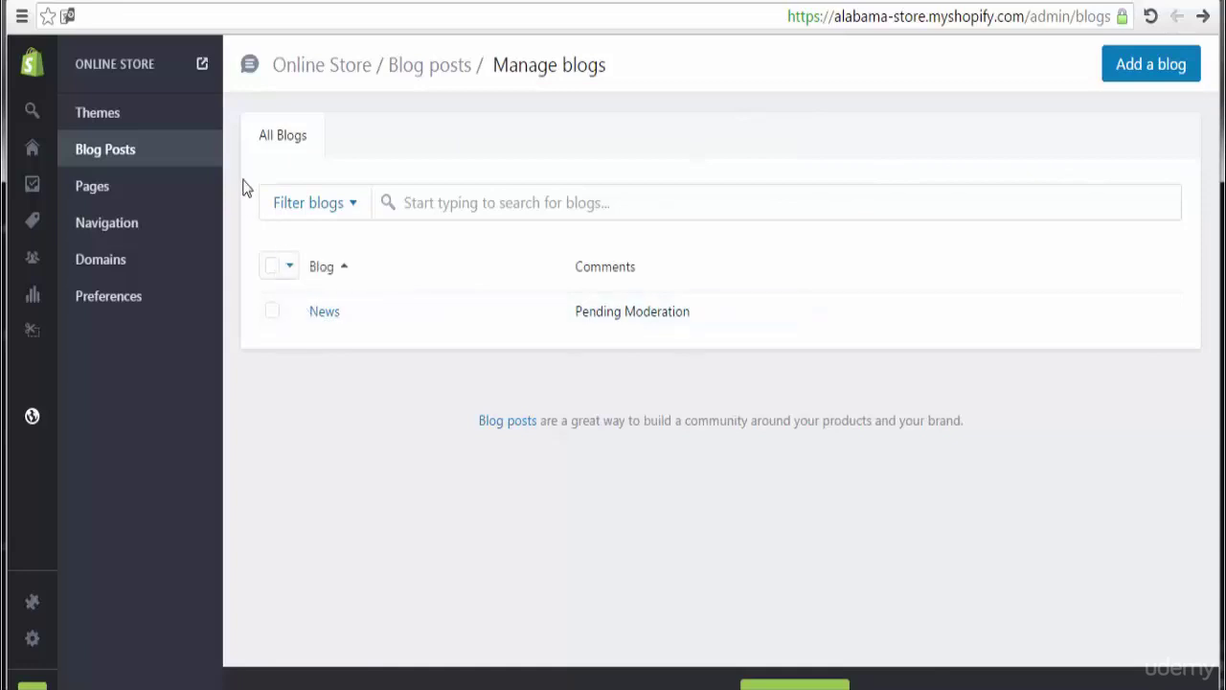
Step: Check the comment management page for the blog posts, and return to the list of posts
click(416, 71)
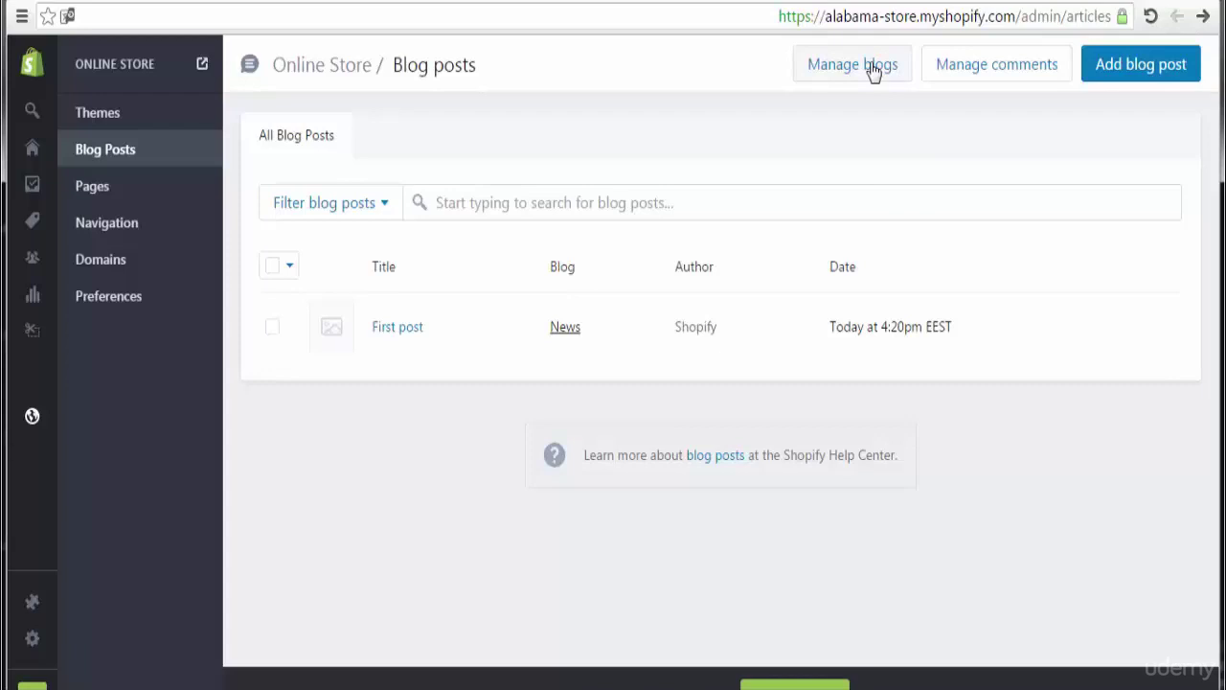
click(1015, 78)
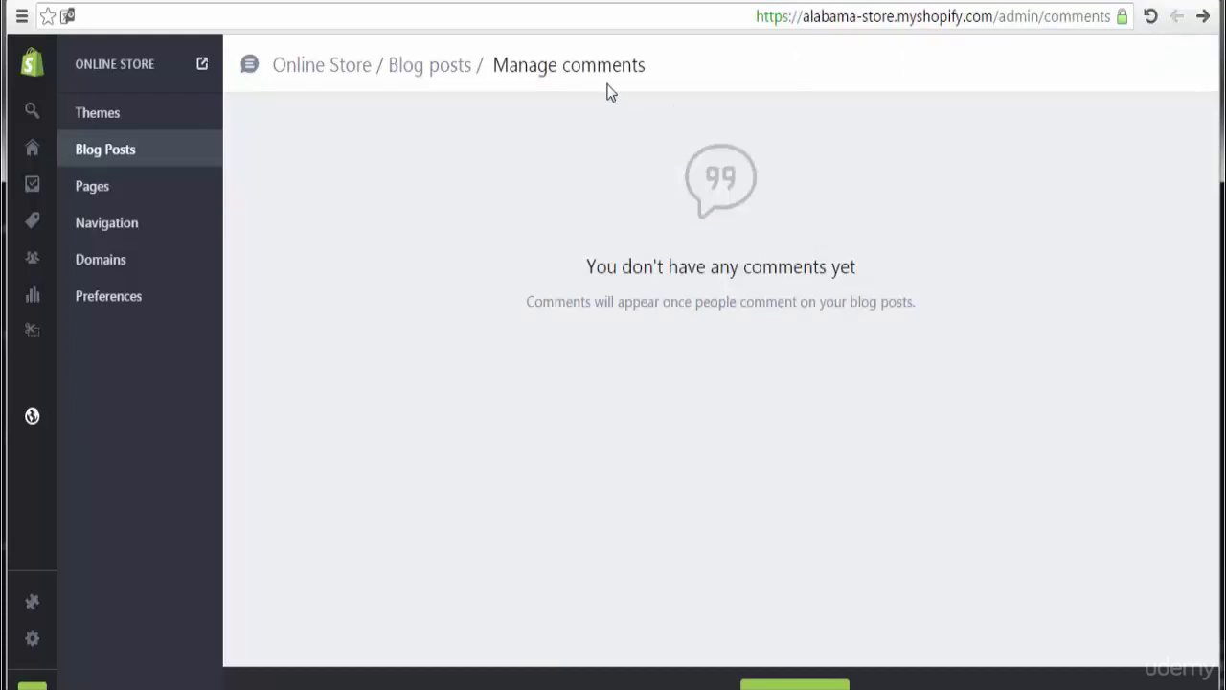
click(412, 80)
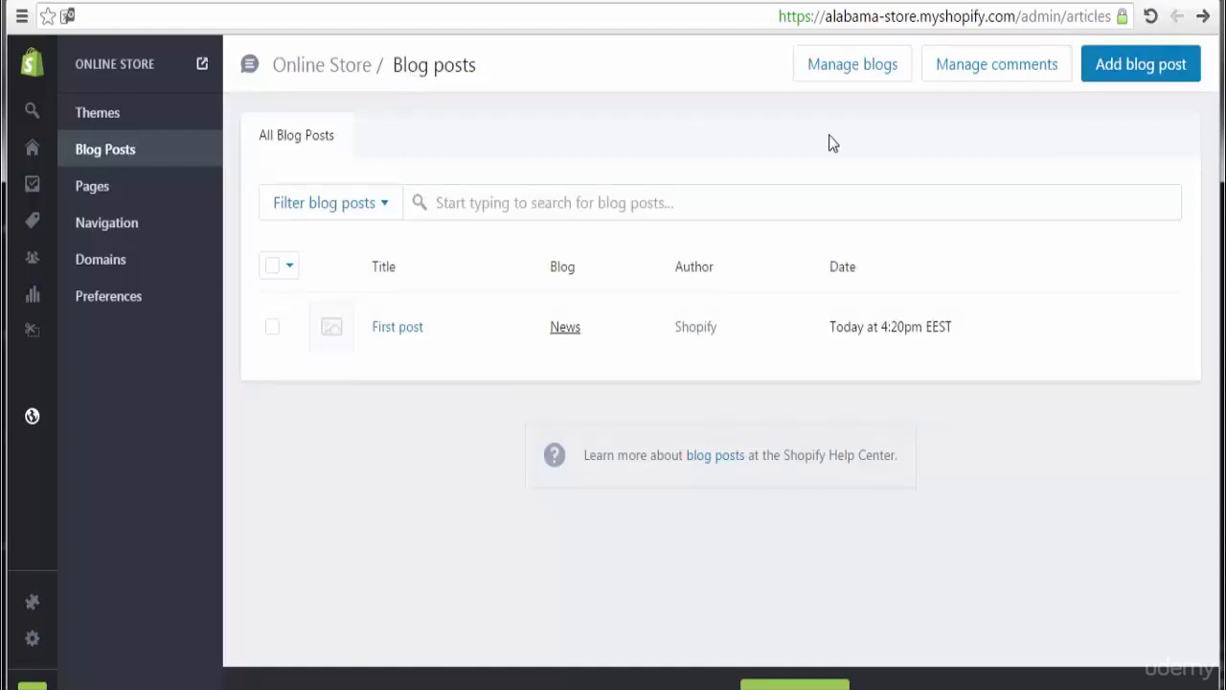
Step: Start a new blog post and title it "Alabama Store"
click(1159, 85)
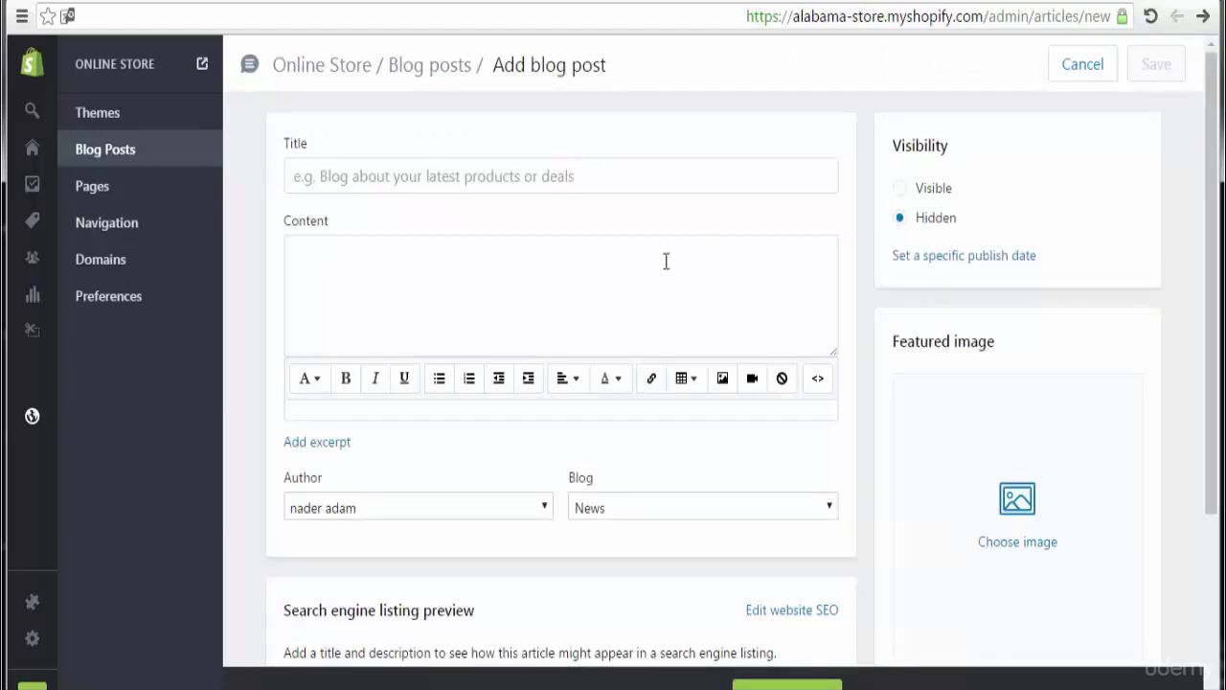
click(581, 174)
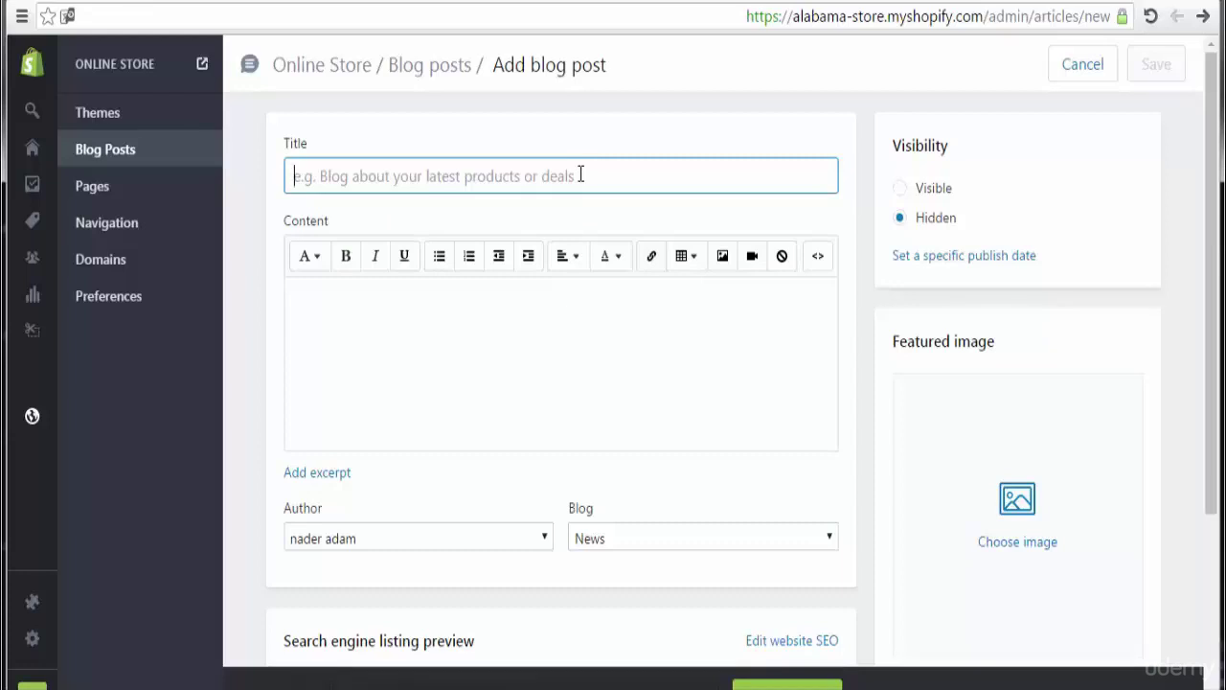
text(V)
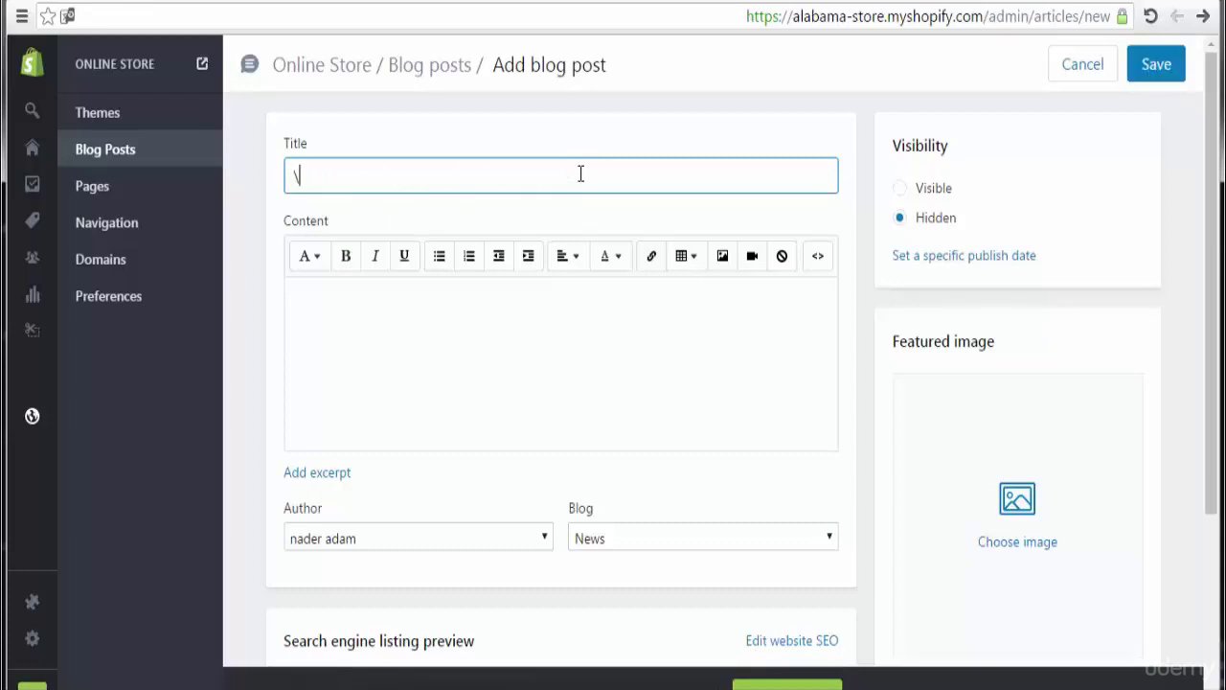
key(BackSpace)
key(BackSpace)
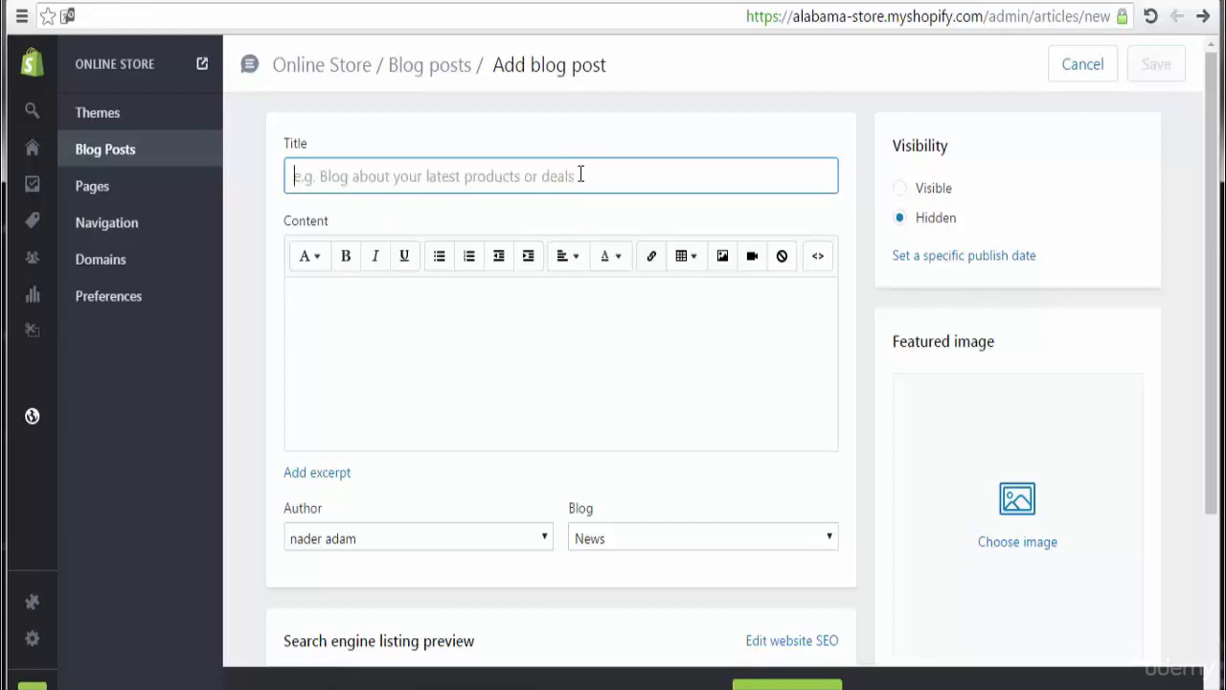
text(We)
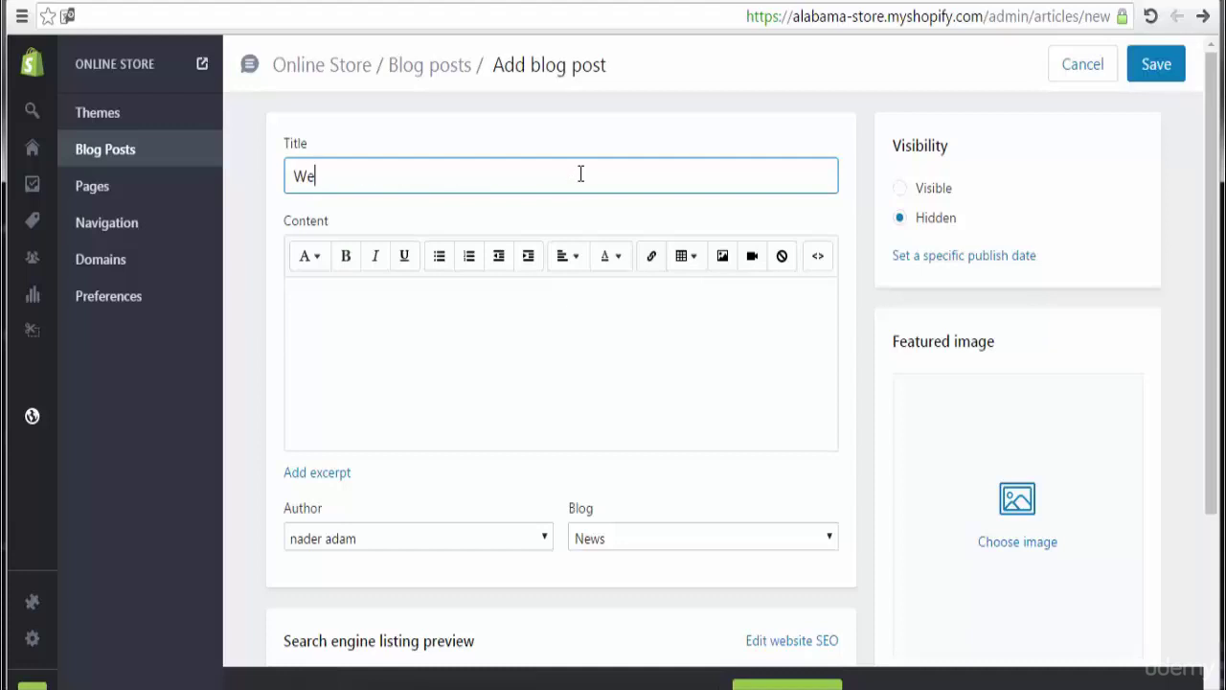
key(BackSpace)
key(BackSpace)
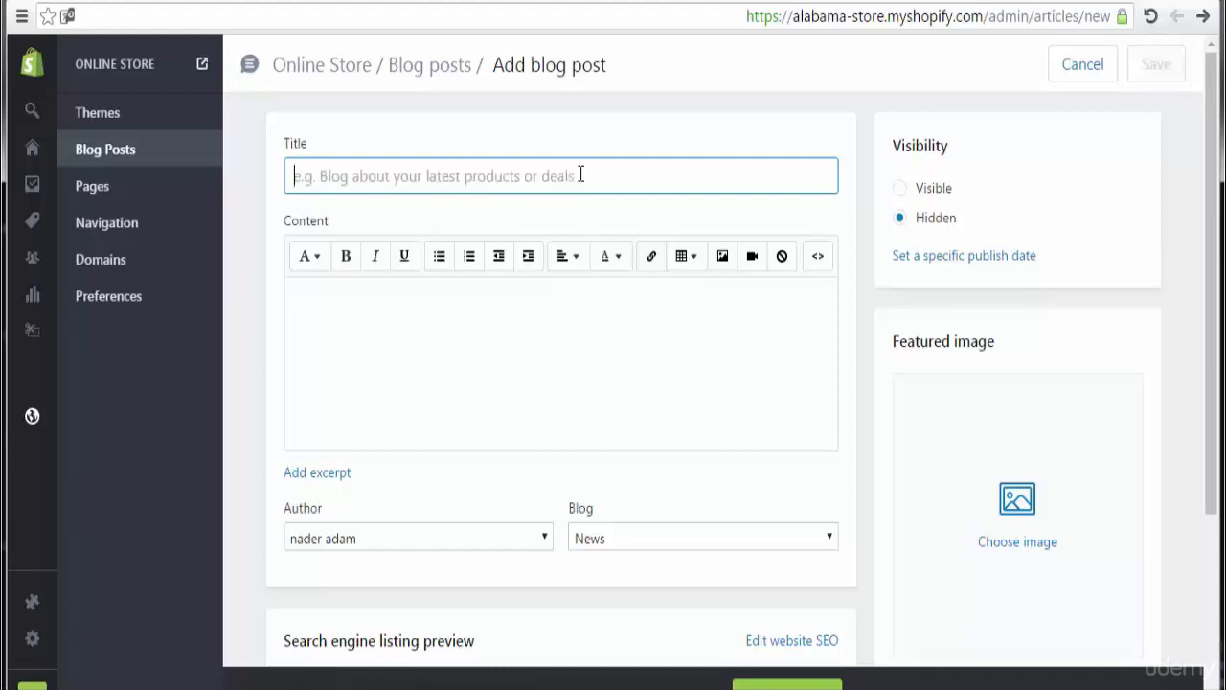
text(A)
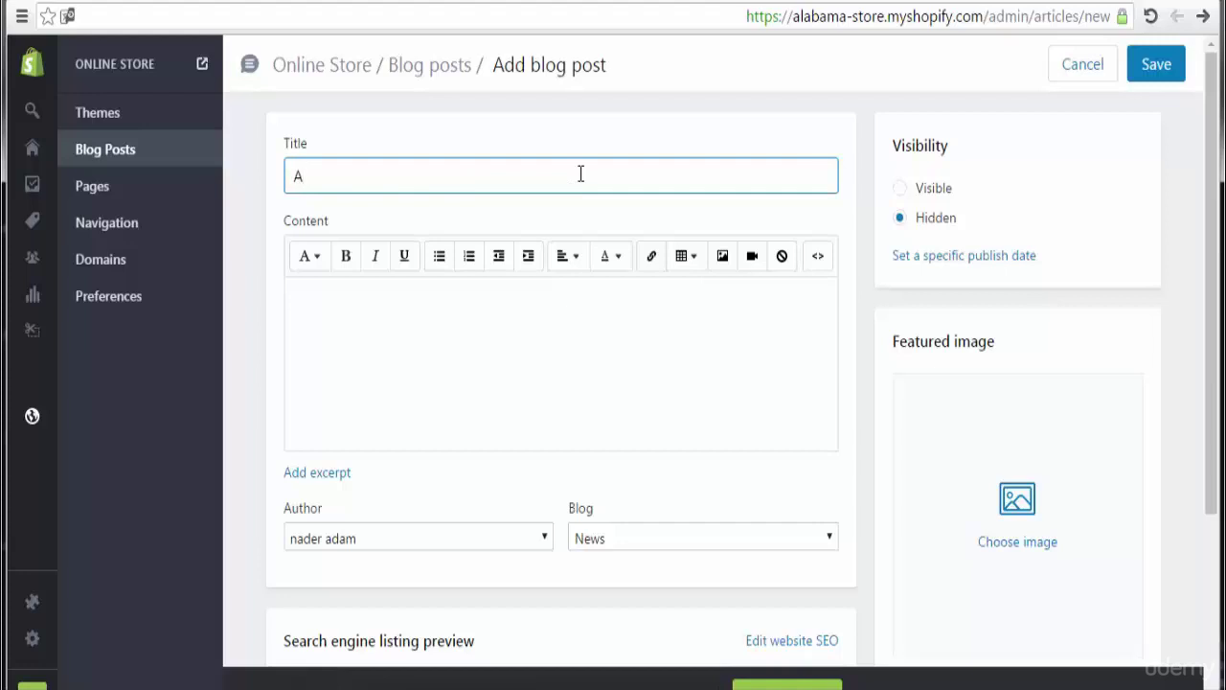
text(labama Store)
Step: Enter the content "Welcome to Alabama Store which created in 21-08-2016.. through Shopify Platform which is the best platform of ecommerce on the internet .."
click(537, 311)
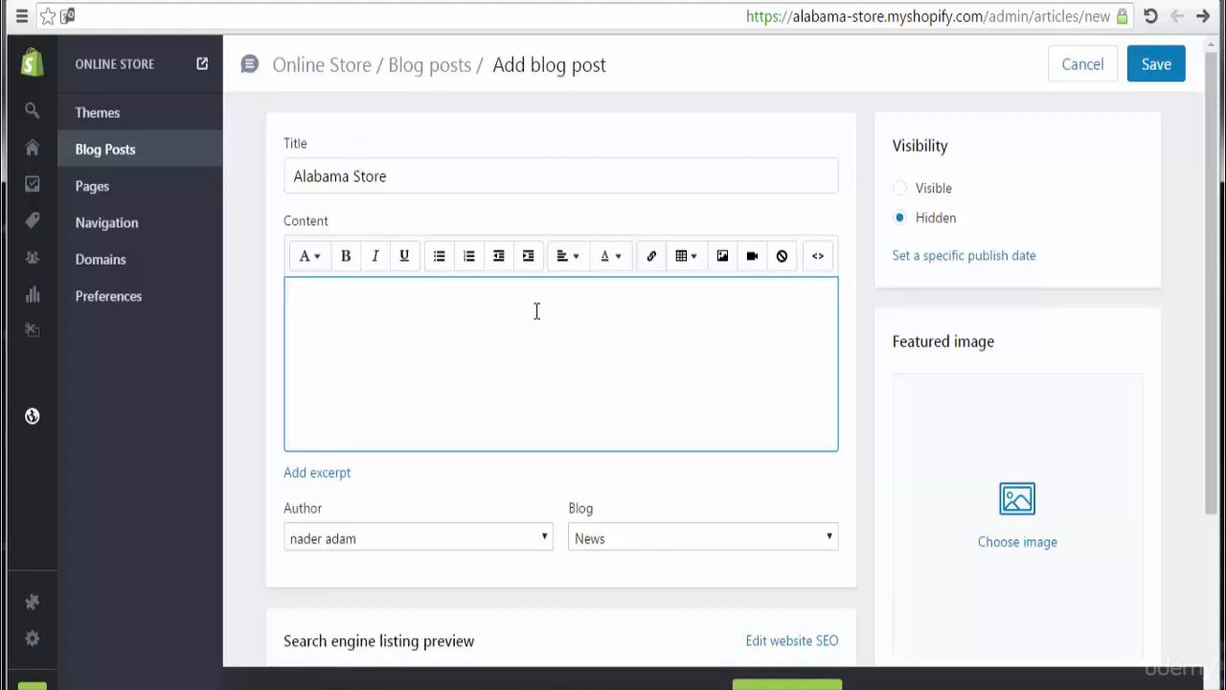
text(Welcome to Alabam)
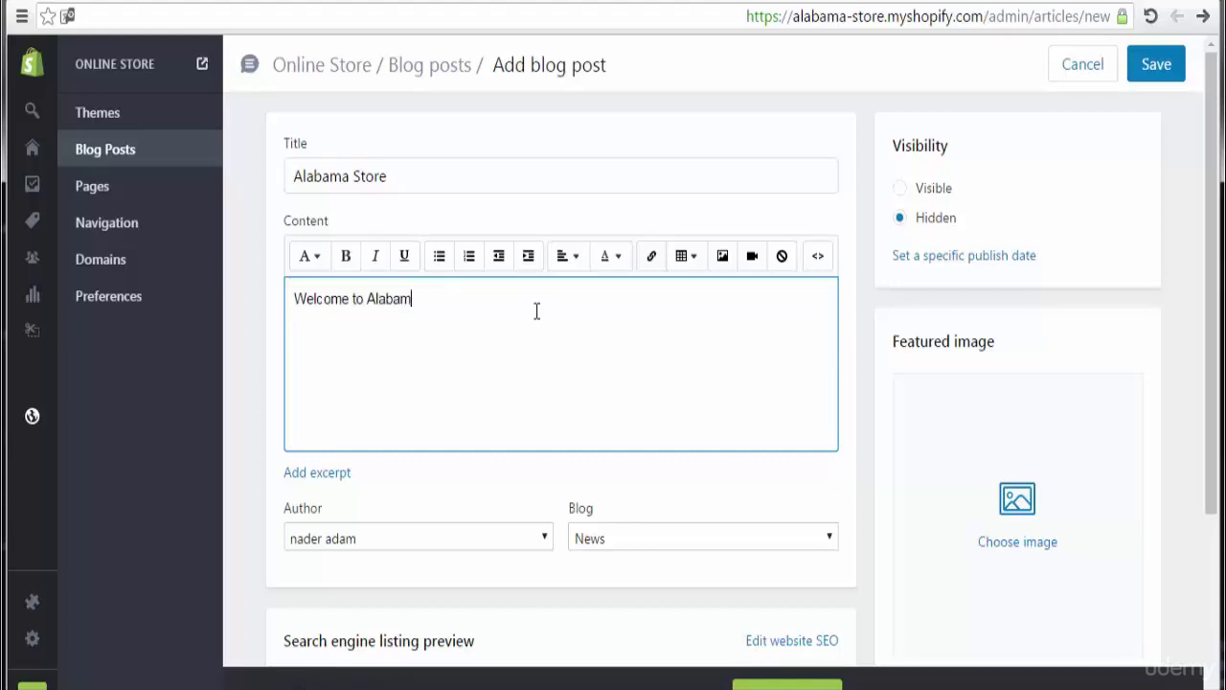
text(a Store which c)
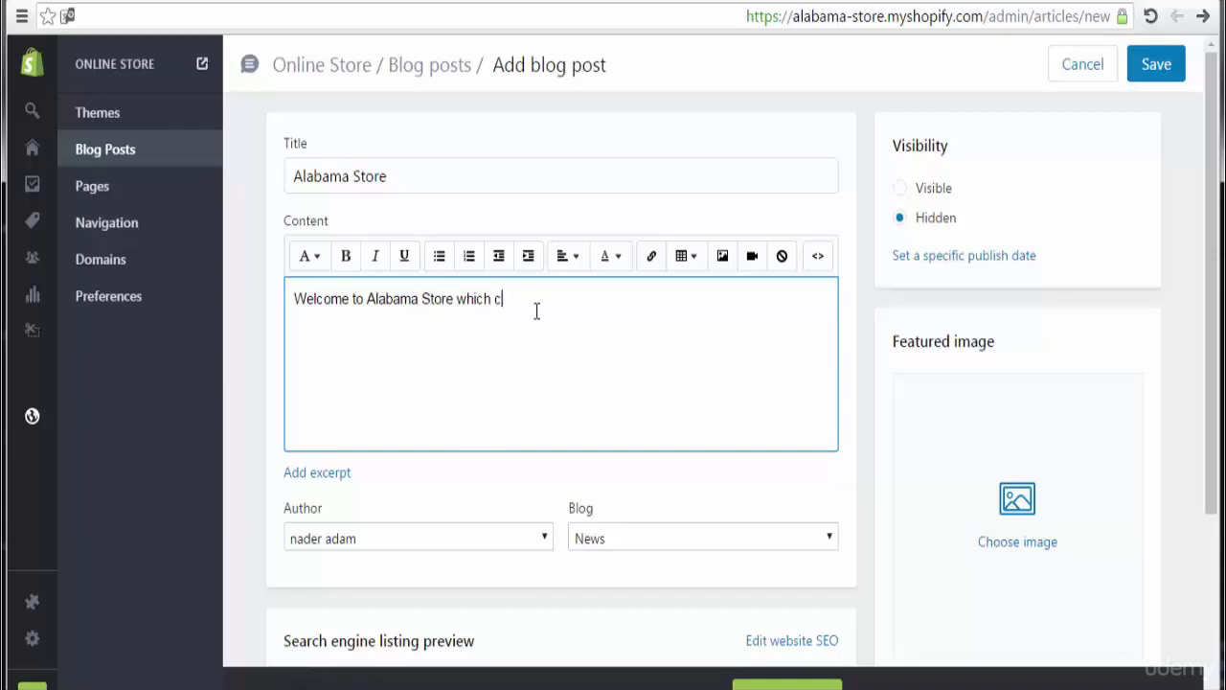
text(reated in 21-08-2016..  throug)
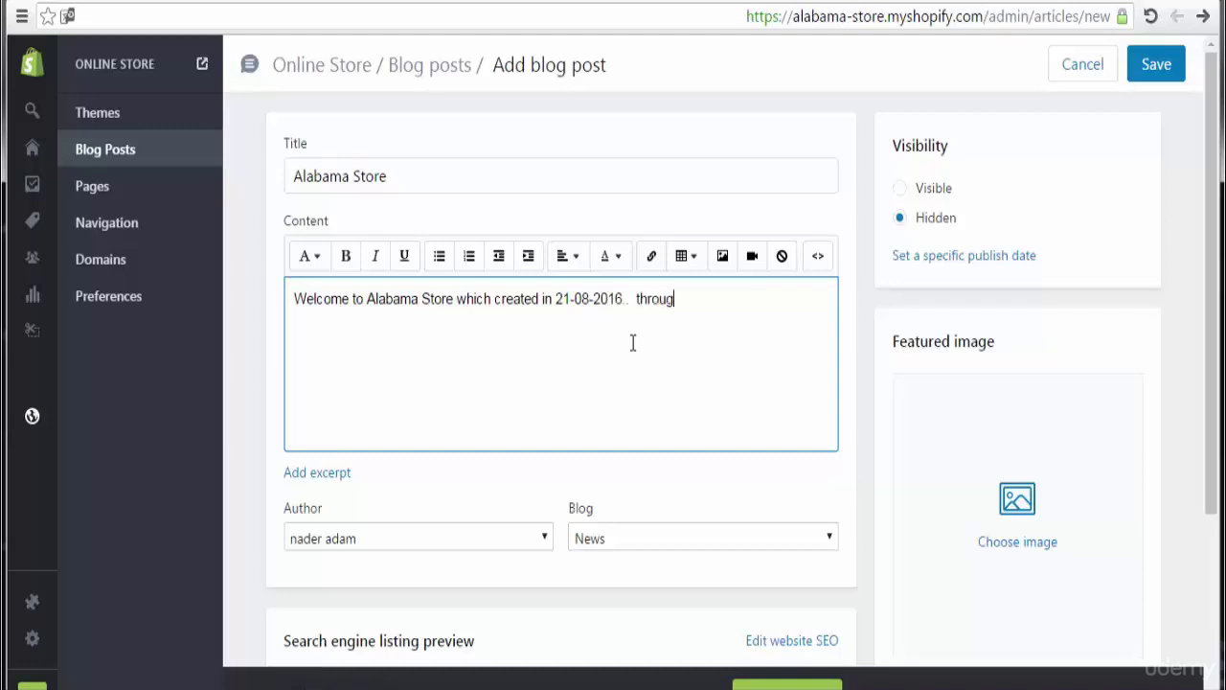
text(h)
key(BackSpace)
key(BackSpace)
text(h)
text( Shopy)
text(fy)
key(BackSpace)
key(BackSpace)
key(BackSpace)
text(ify Platfo)
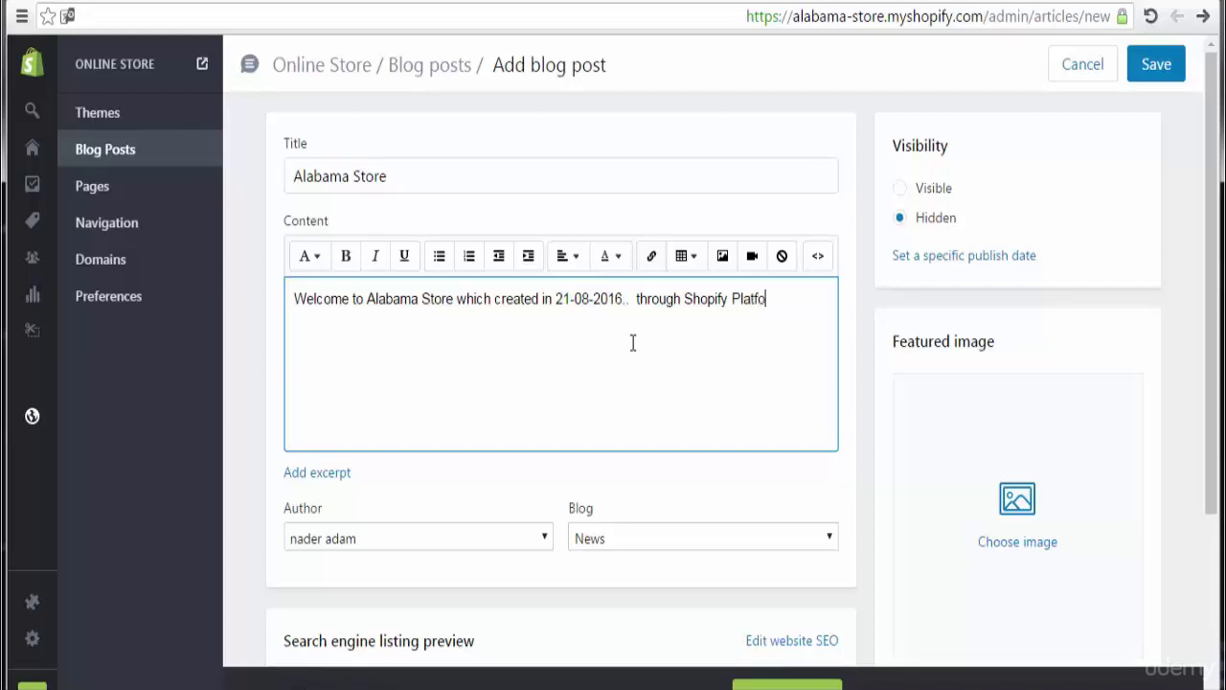
text(rm which is the )
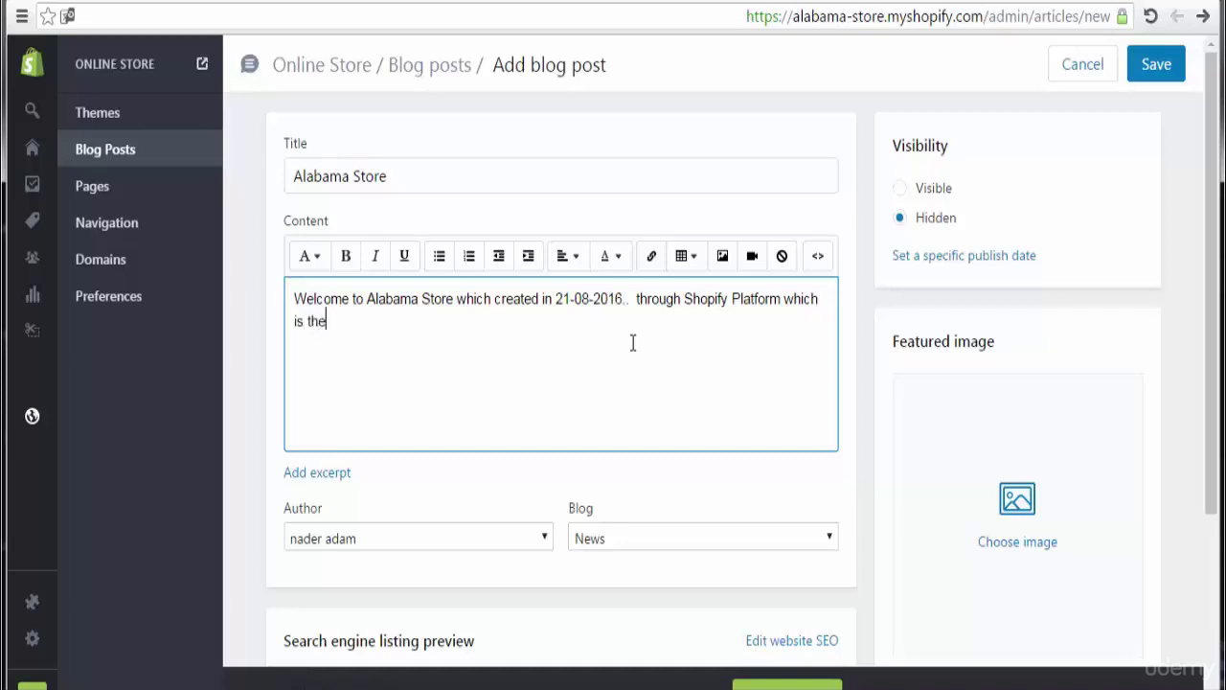
text(best platfor m of )
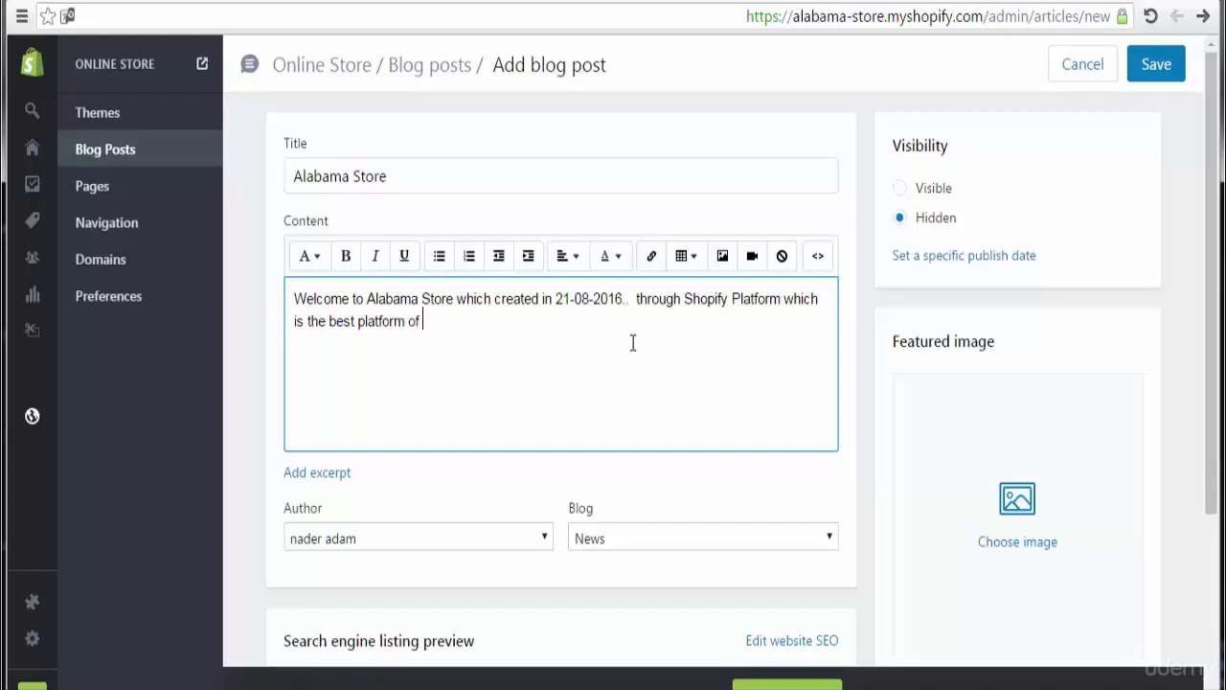
text(ecommerce on the )
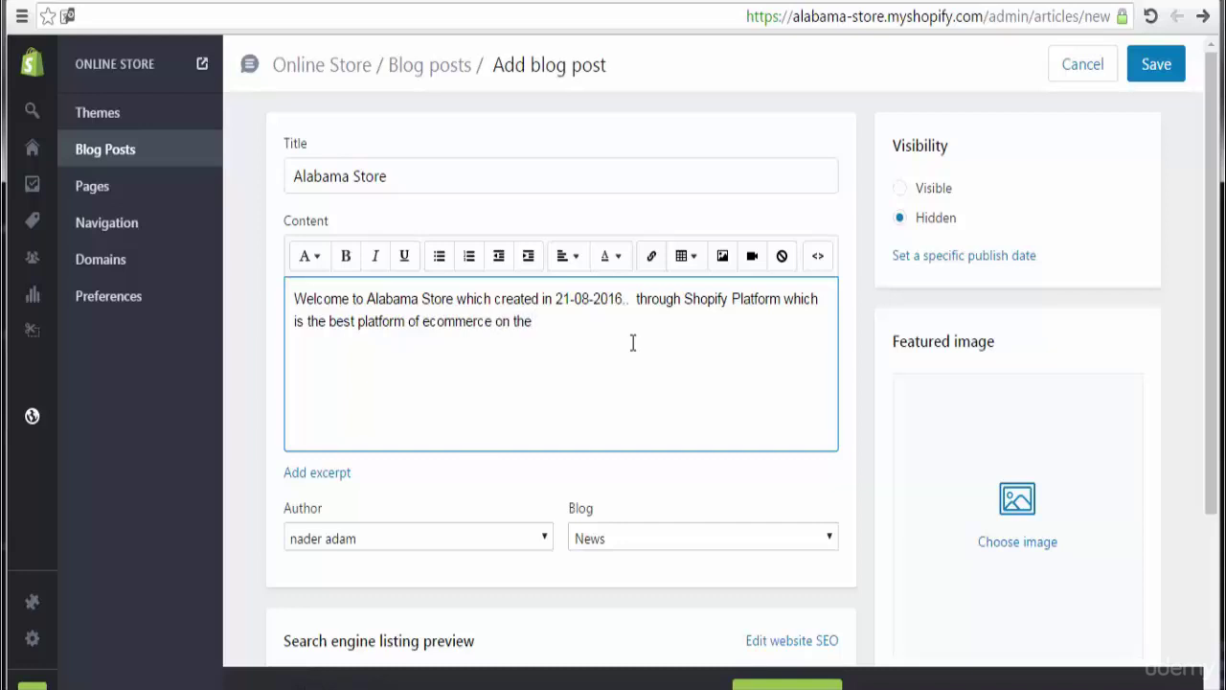
text(n)
key(BackSpace)
text(internet ..)
Step: Make the blog post visible and check the choice of author for it
click(900, 192)
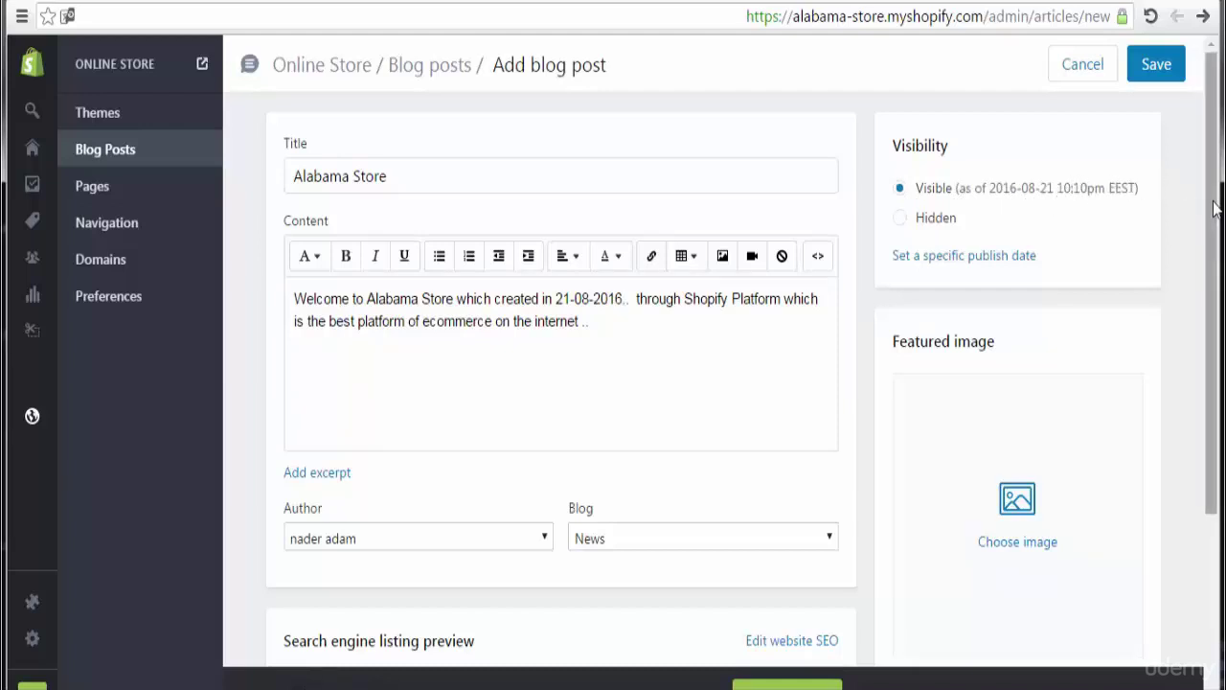
scroll(1215, 239, down, 1)
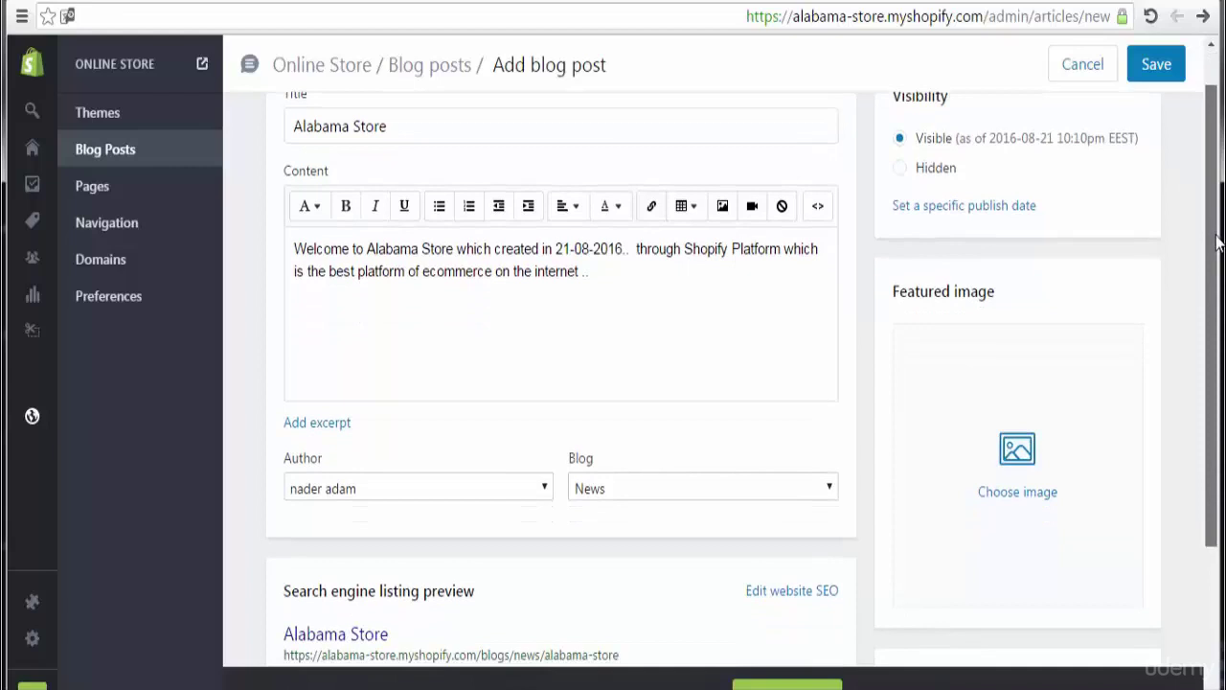
drag(1217, 245, 1222, 288)
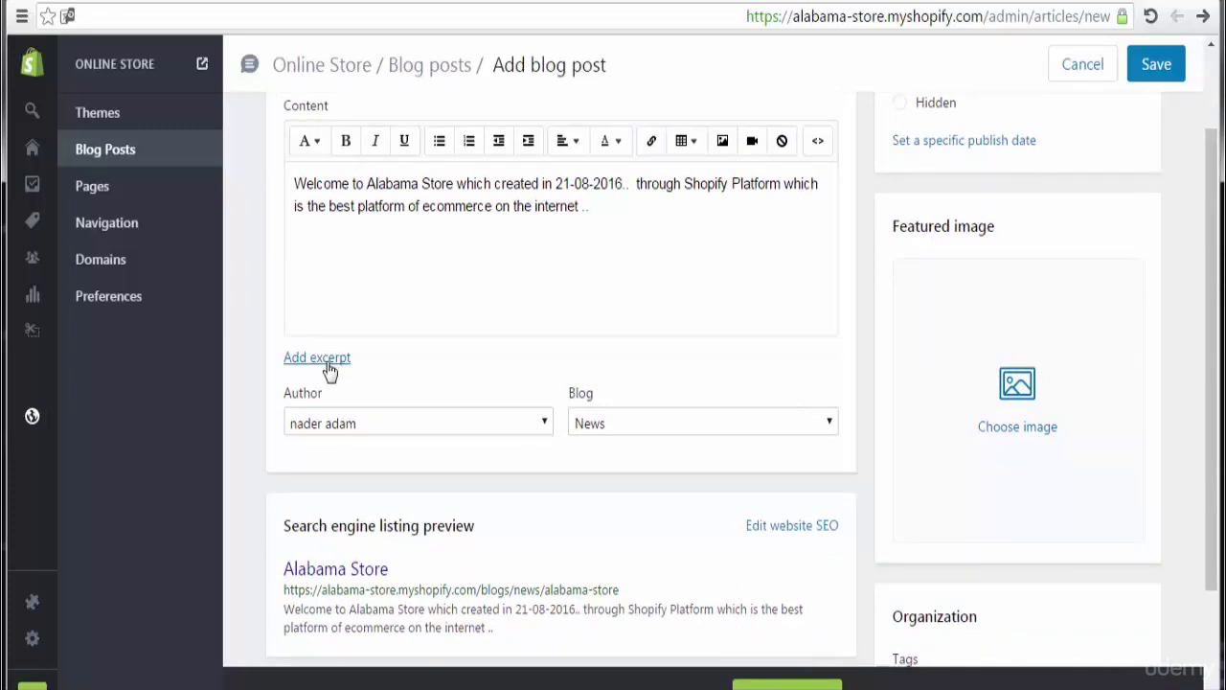
click(389, 429)
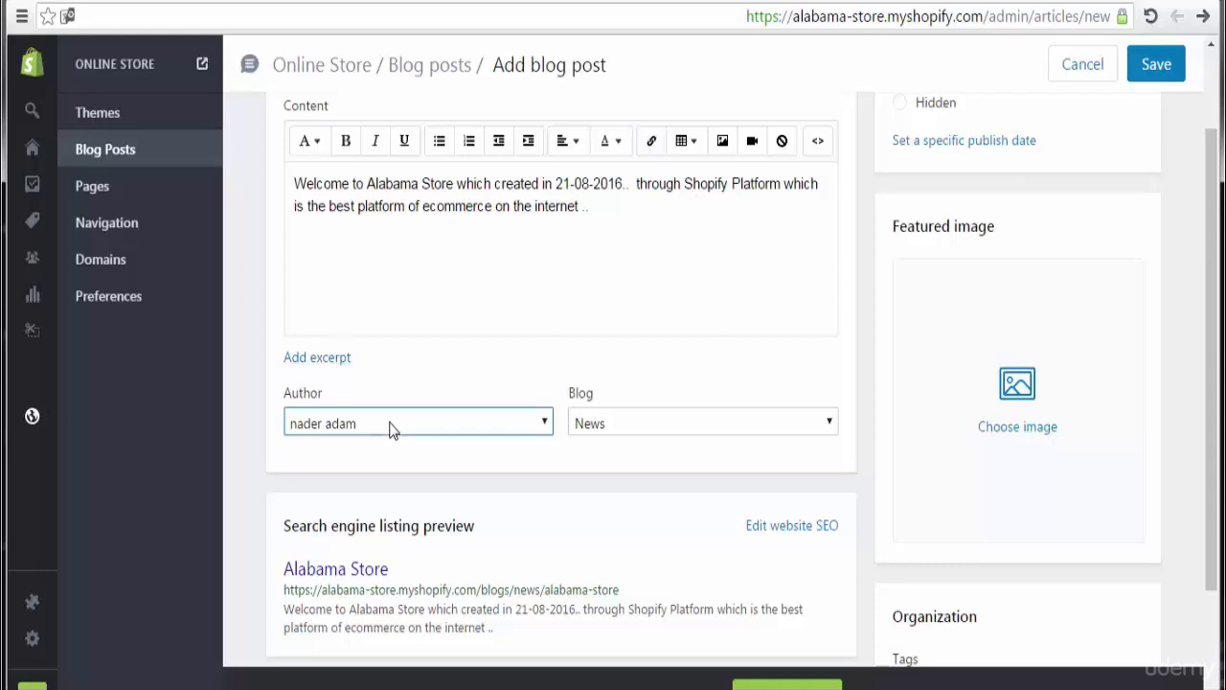
click(389, 429)
Step: Assign the post to a new blog named "Alabama" instead of the News blog
click(627, 428)
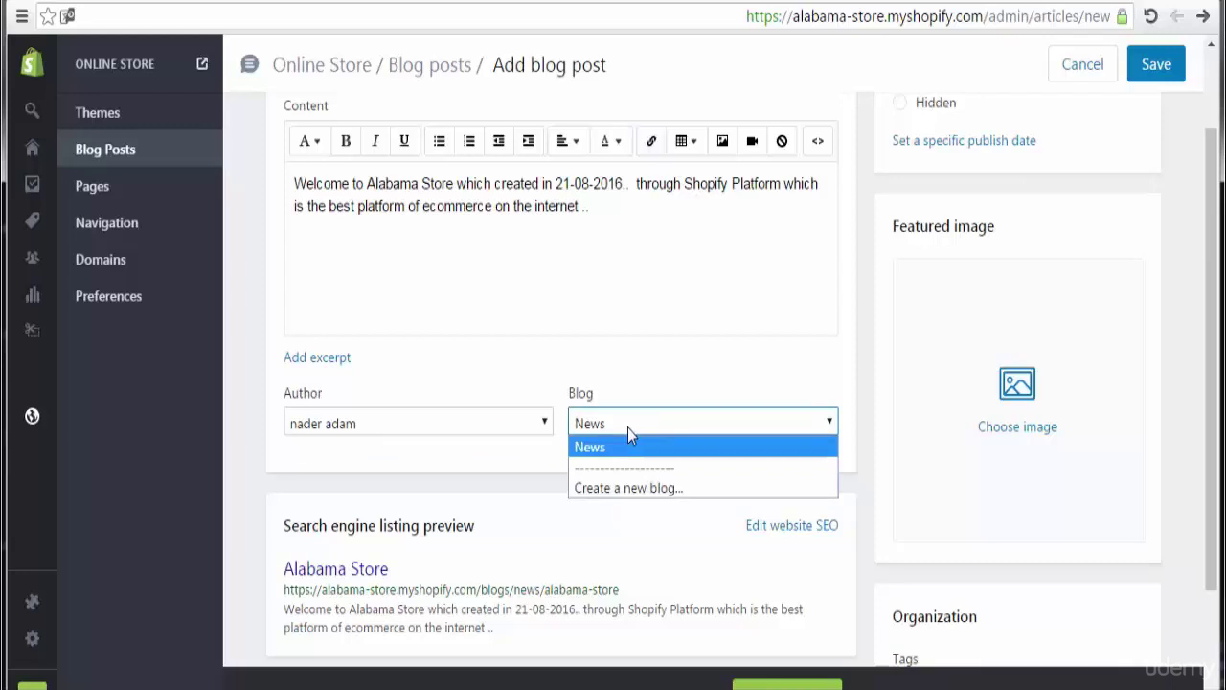
click(666, 491)
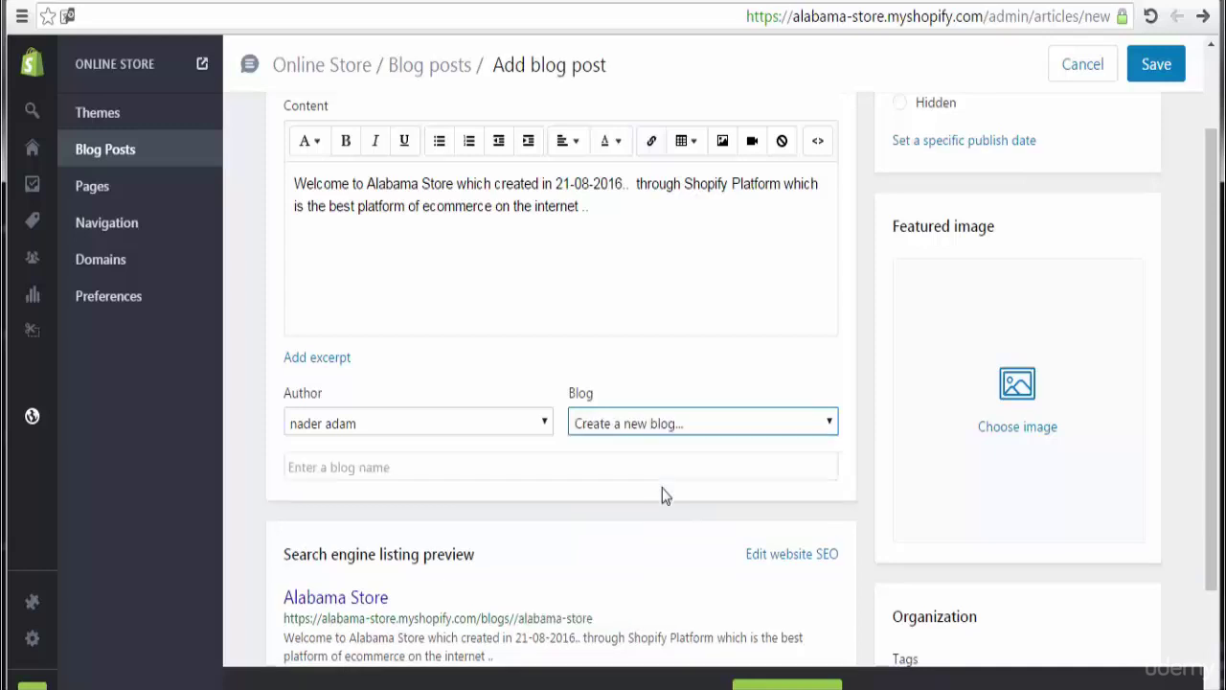
click(547, 475)
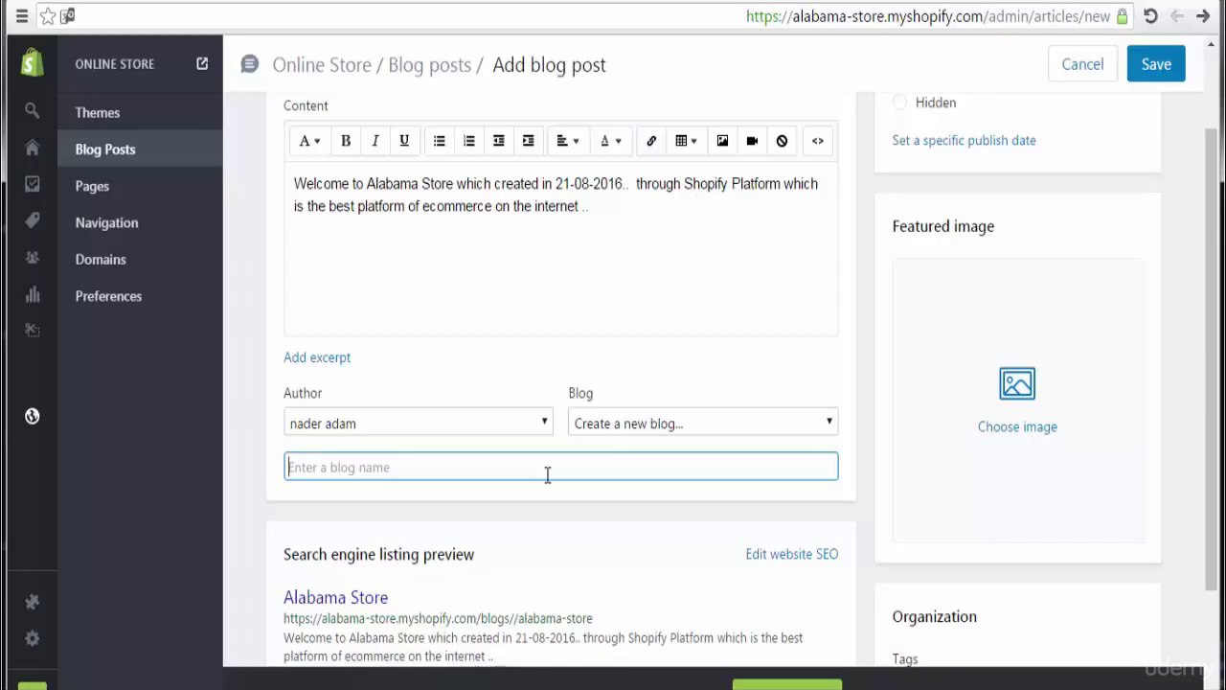
text(a)
key(BackSpace)
text(Ala)
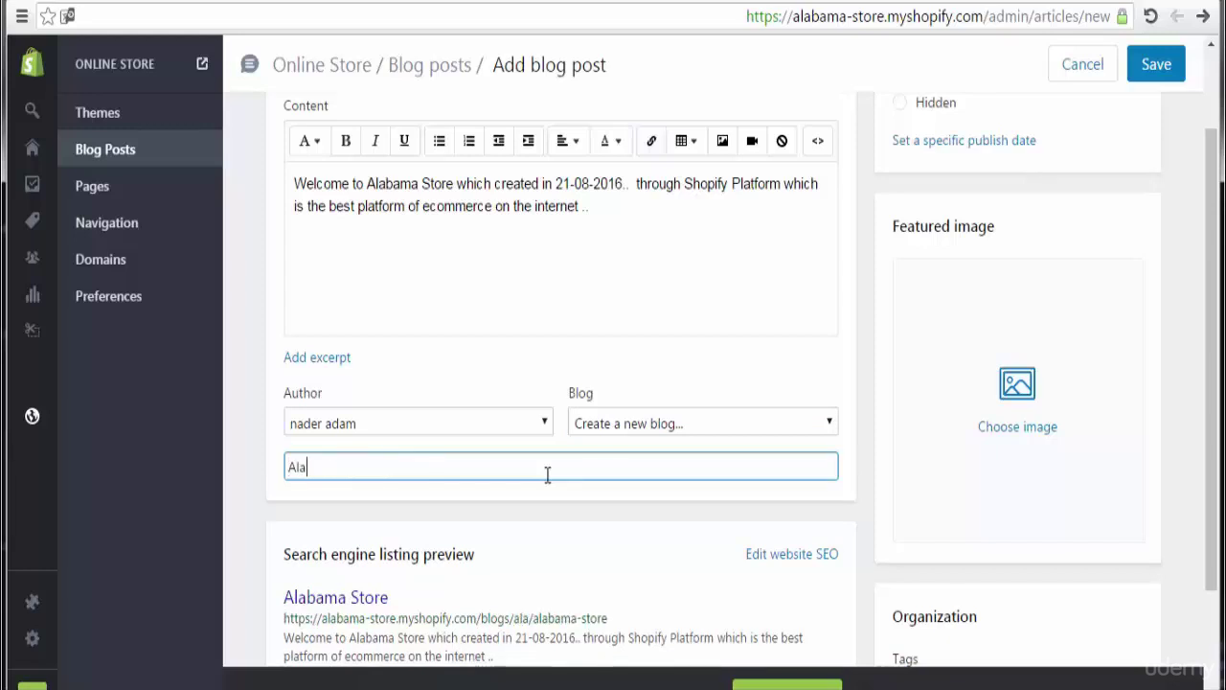
text(bama)
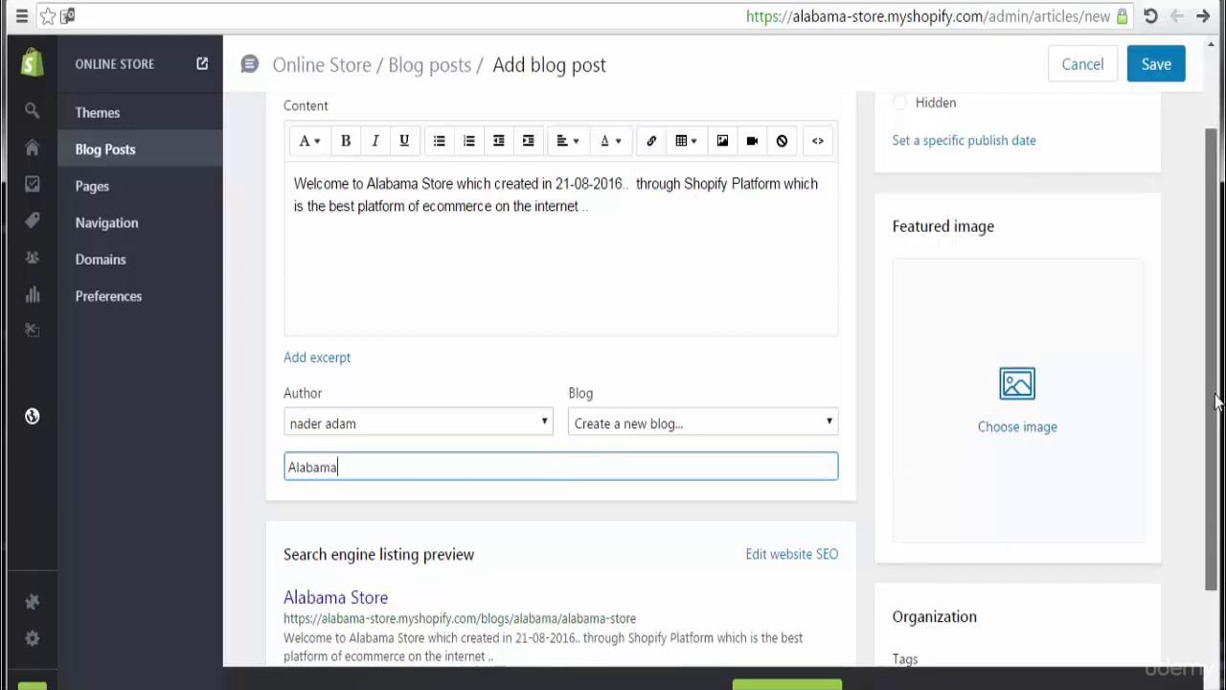
Step: Add the green women's silk blouse picture from the clothes1 folder as the post's featured image
drag(1213, 404, 1219, 524)
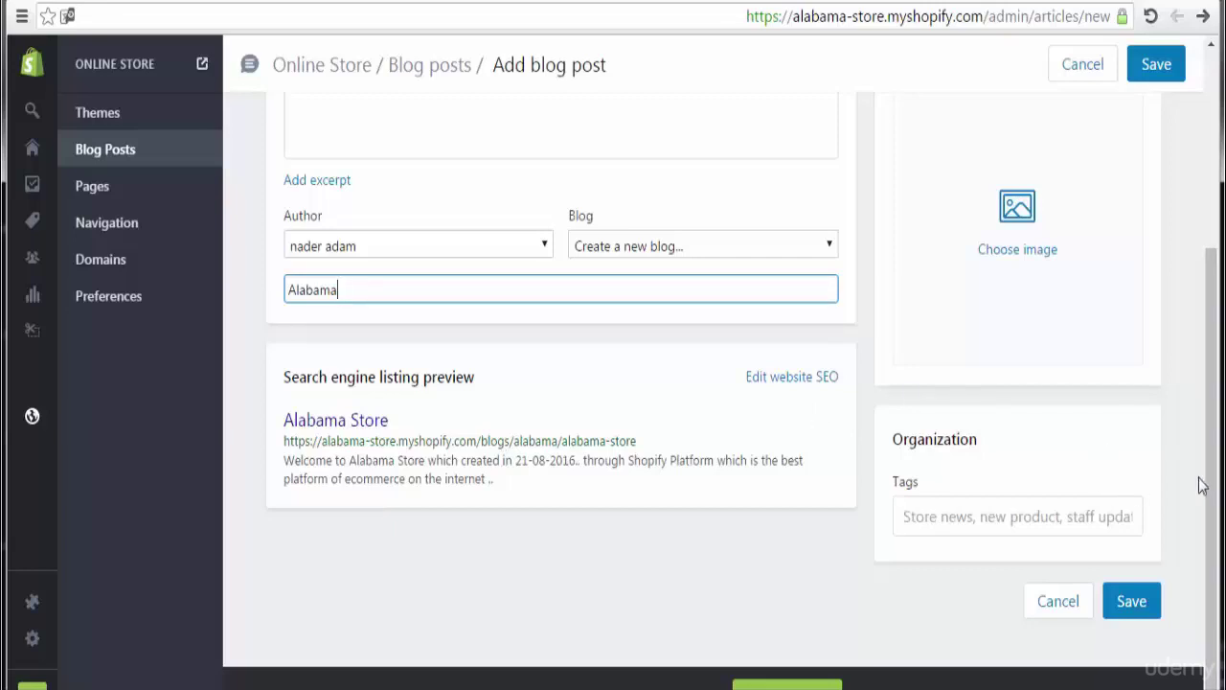
drag(1212, 482, 1210, 365)
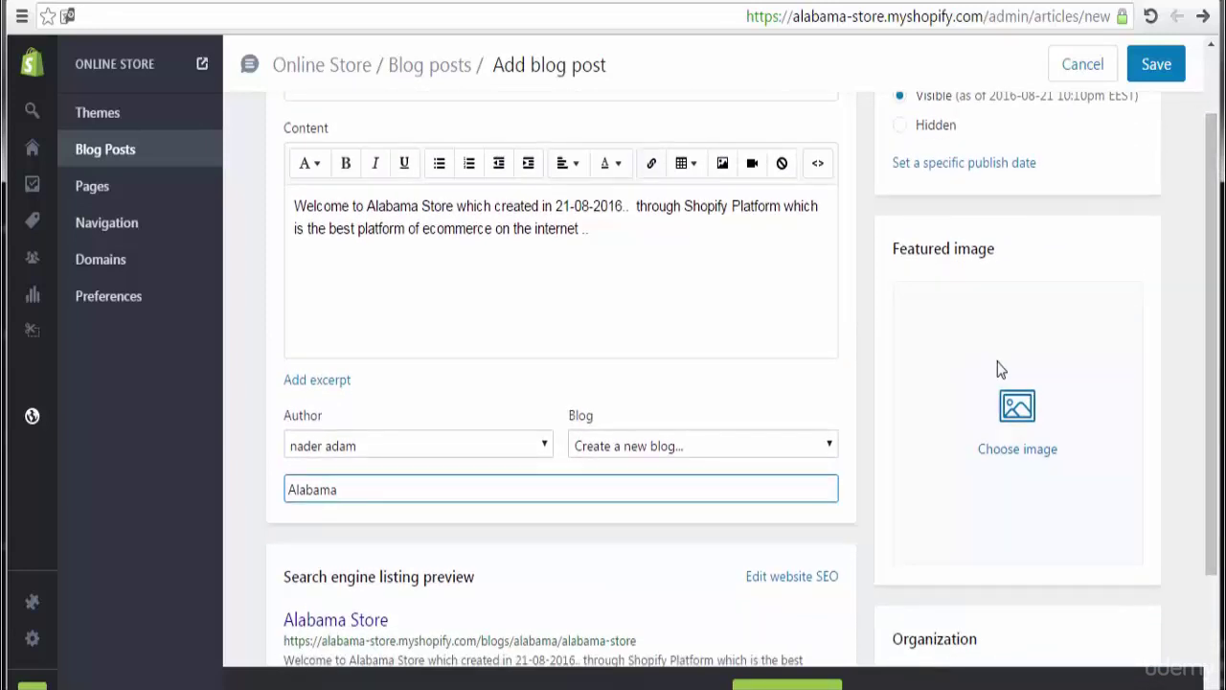
click(1023, 410)
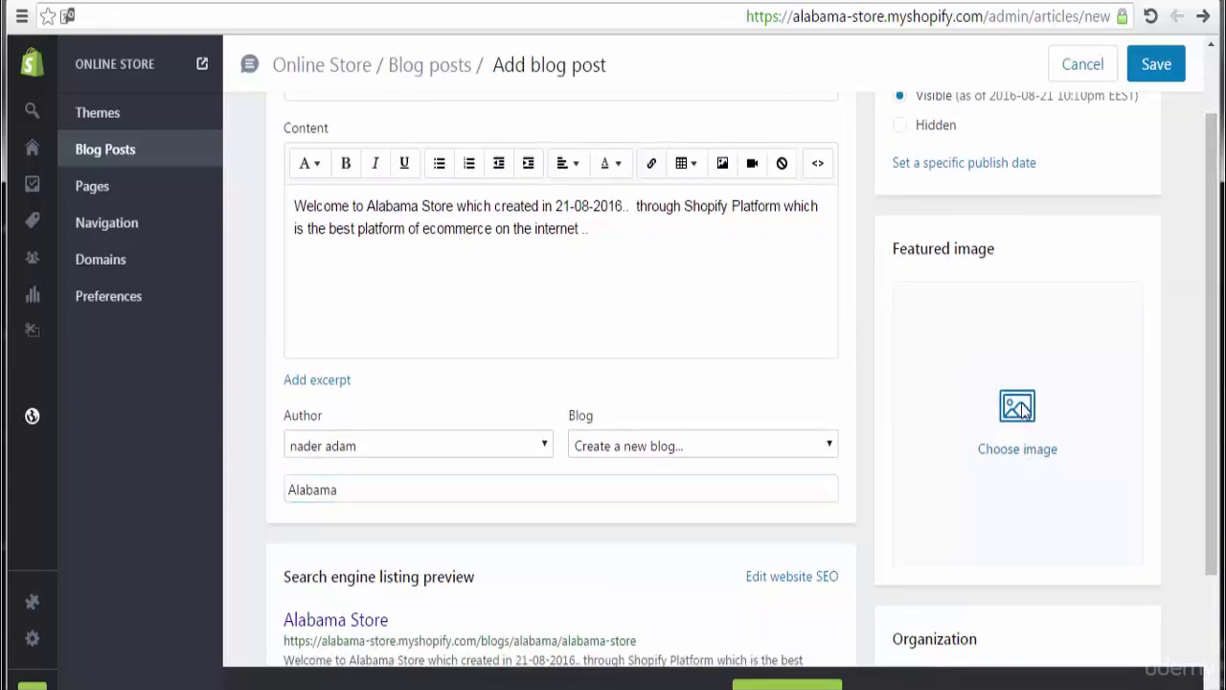
click(1020, 452)
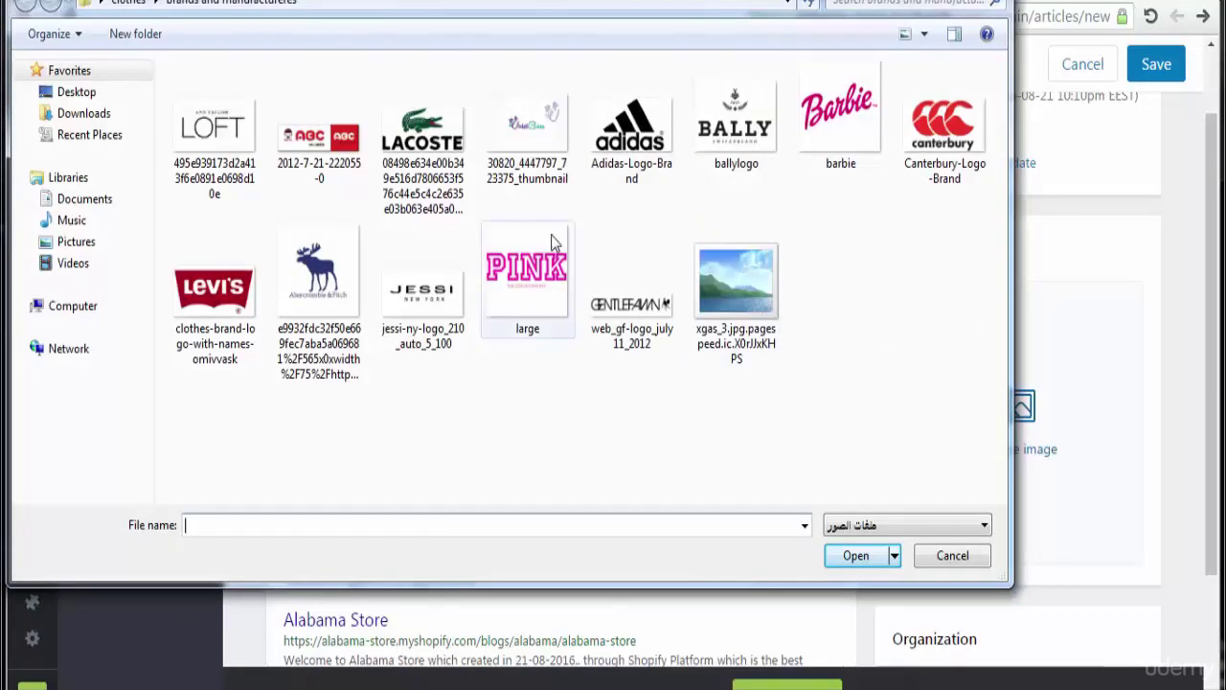
click(142, 4)
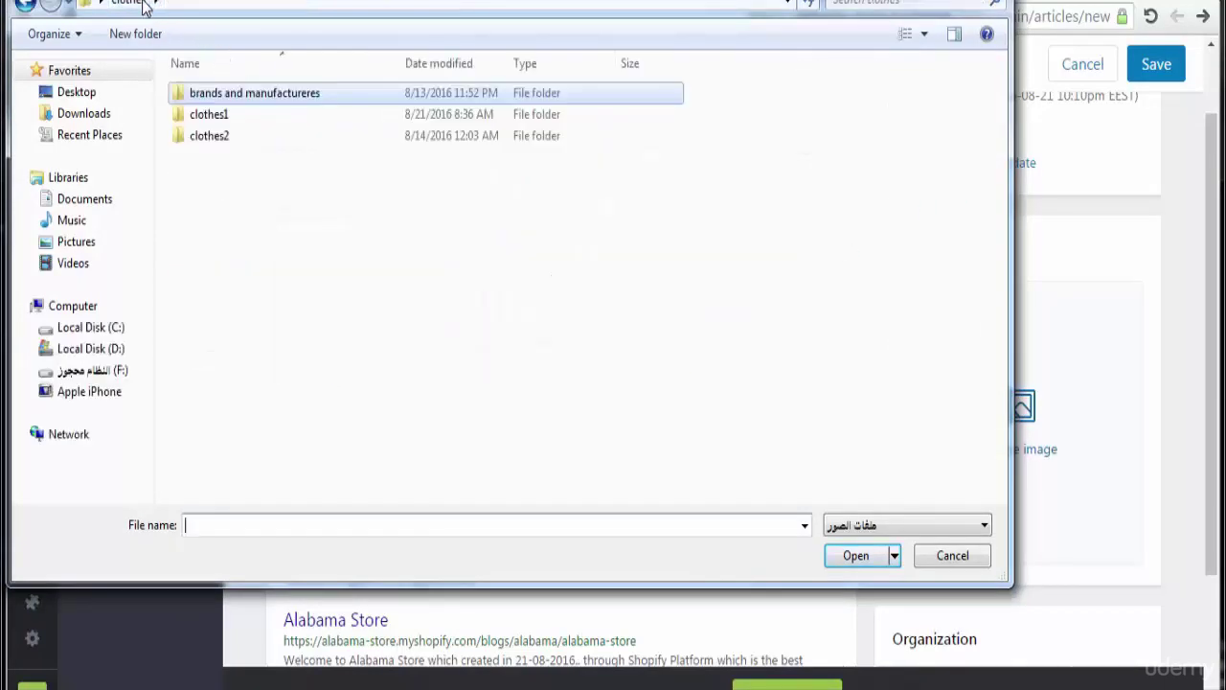
double_click(224, 117)
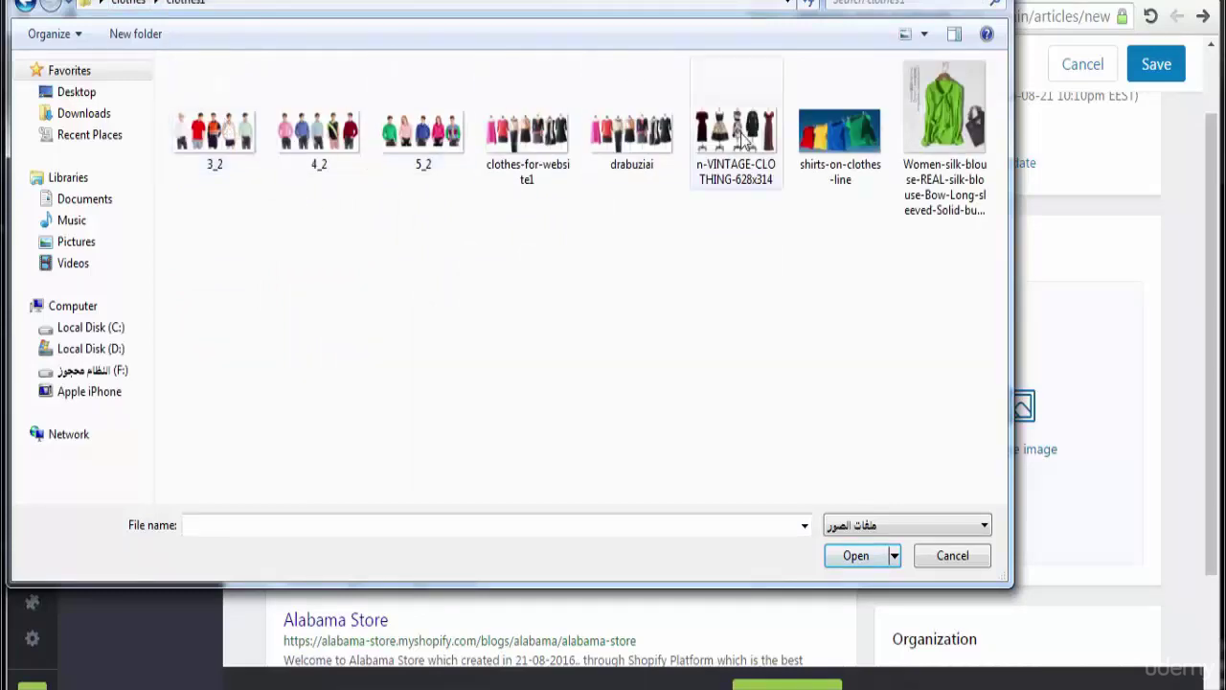
click(963, 117)
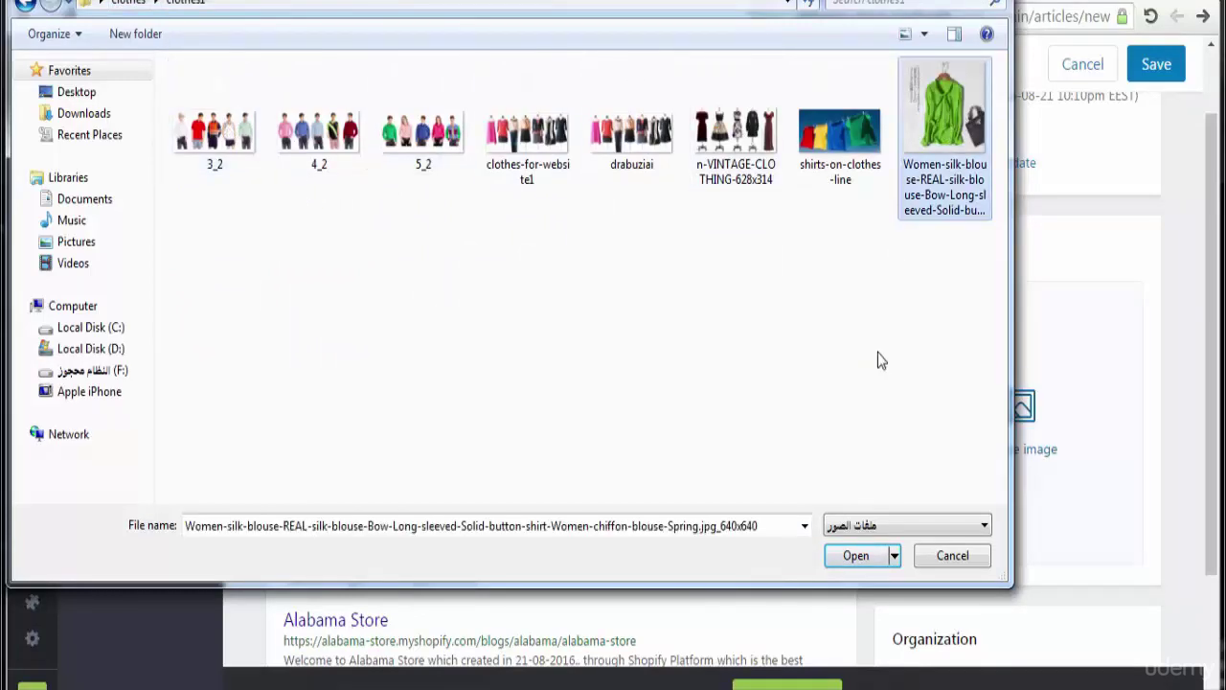
click(857, 558)
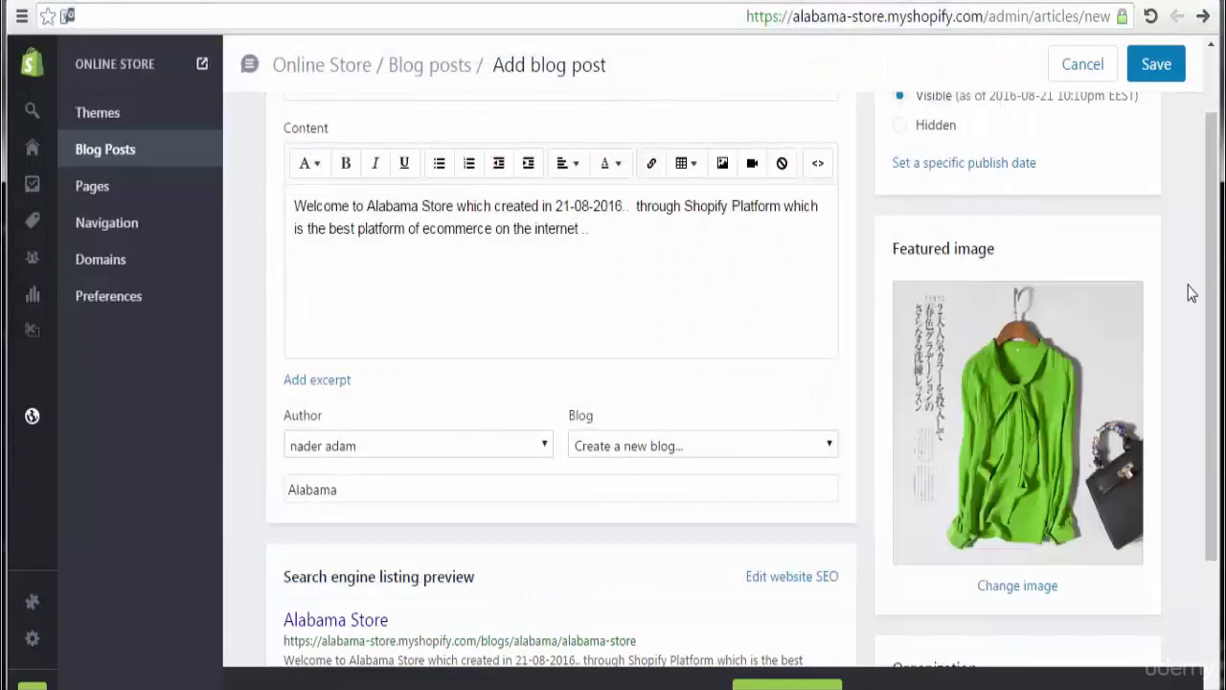
Step: Tag the blog post with "alabama", "shopify" and "e-commerce"
scroll(1210, 261, down, 1)
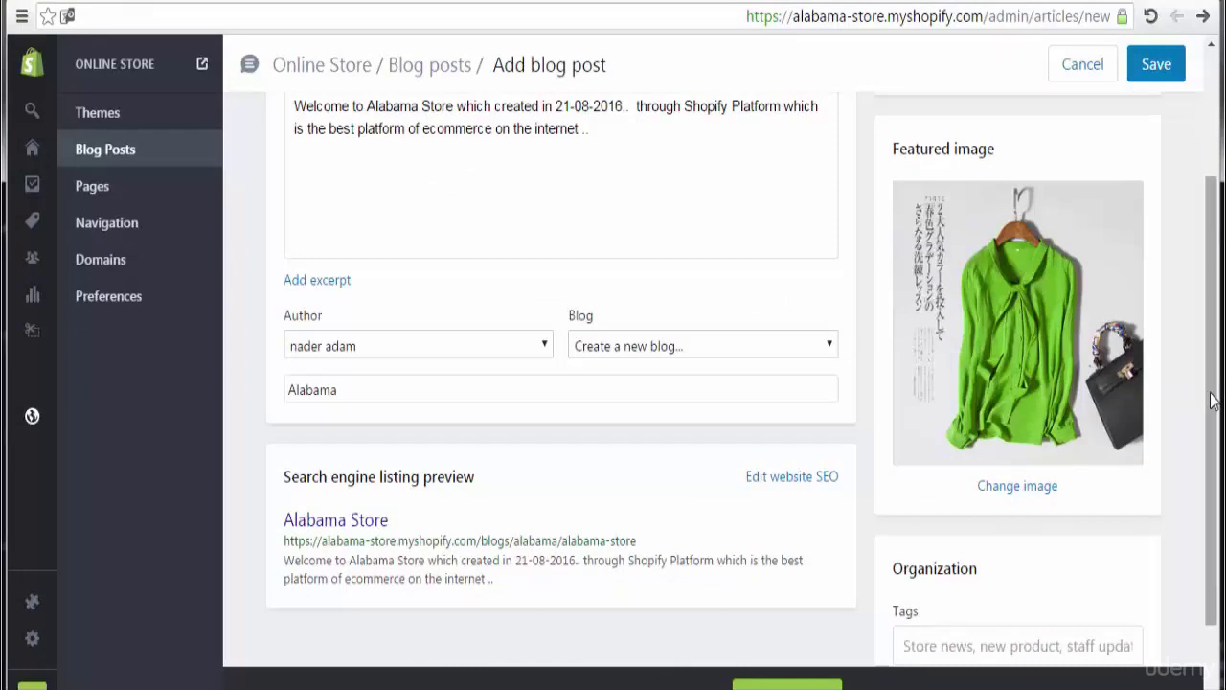
drag(1213, 402, 1219, 484)
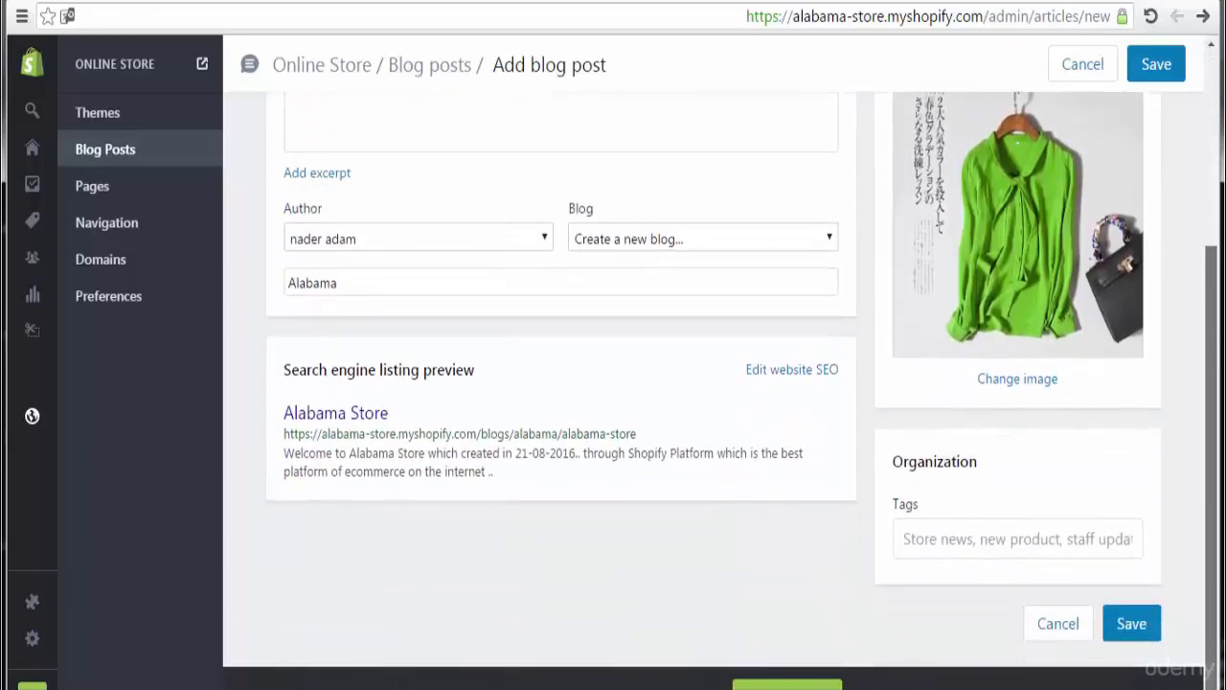
click(992, 549)
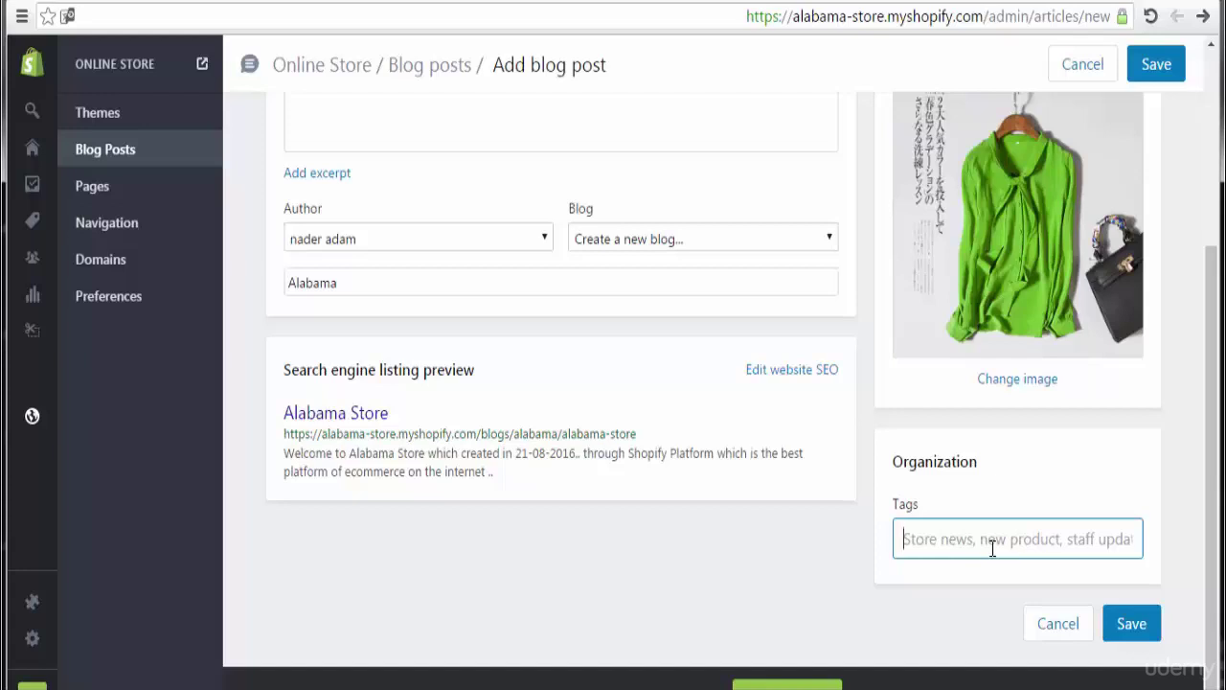
text(a)
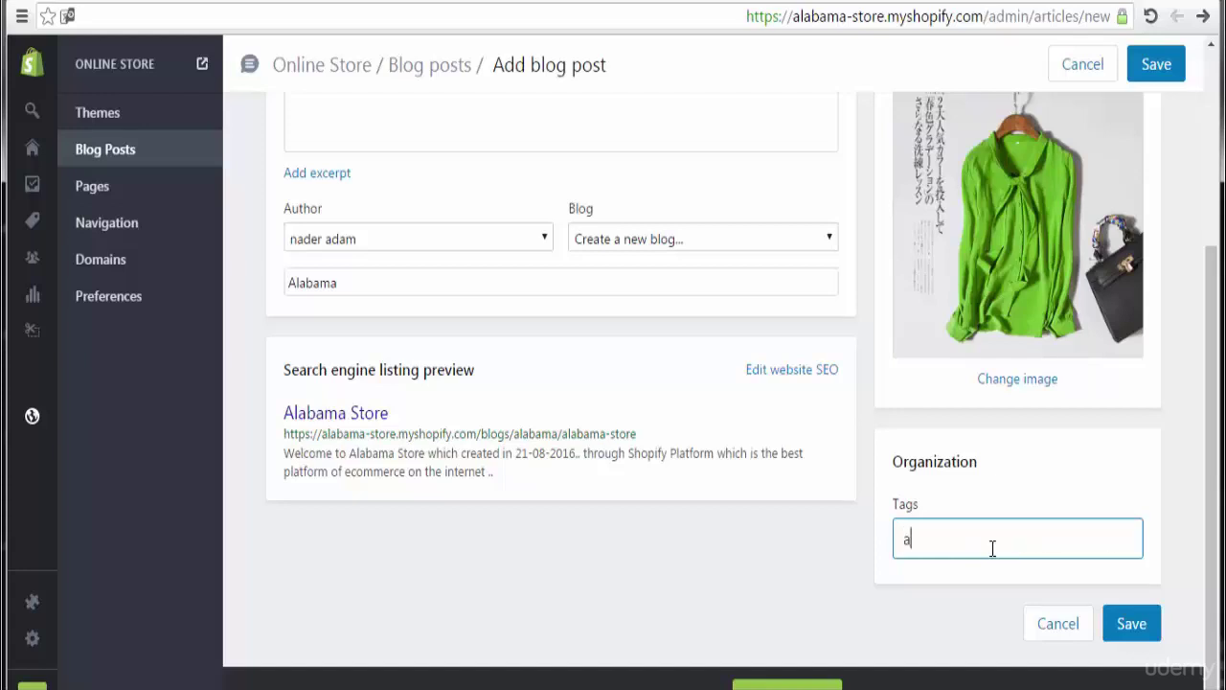
text(labama)
key(Return)
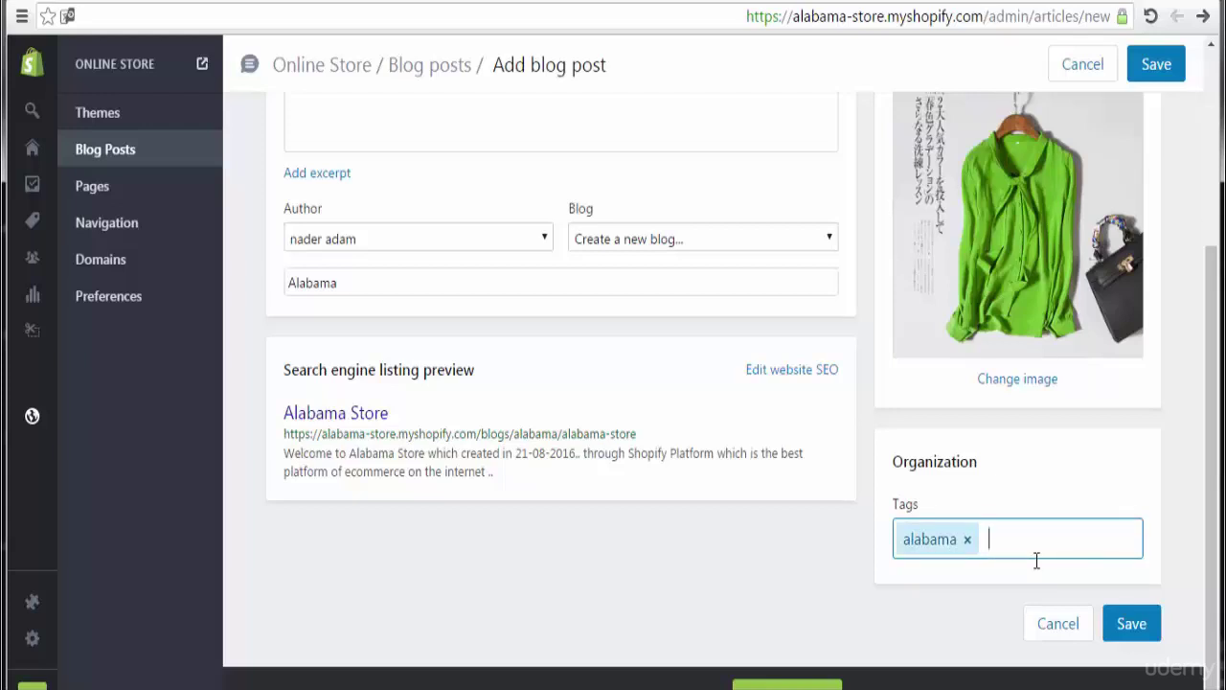
text(shopify)
key(Return)
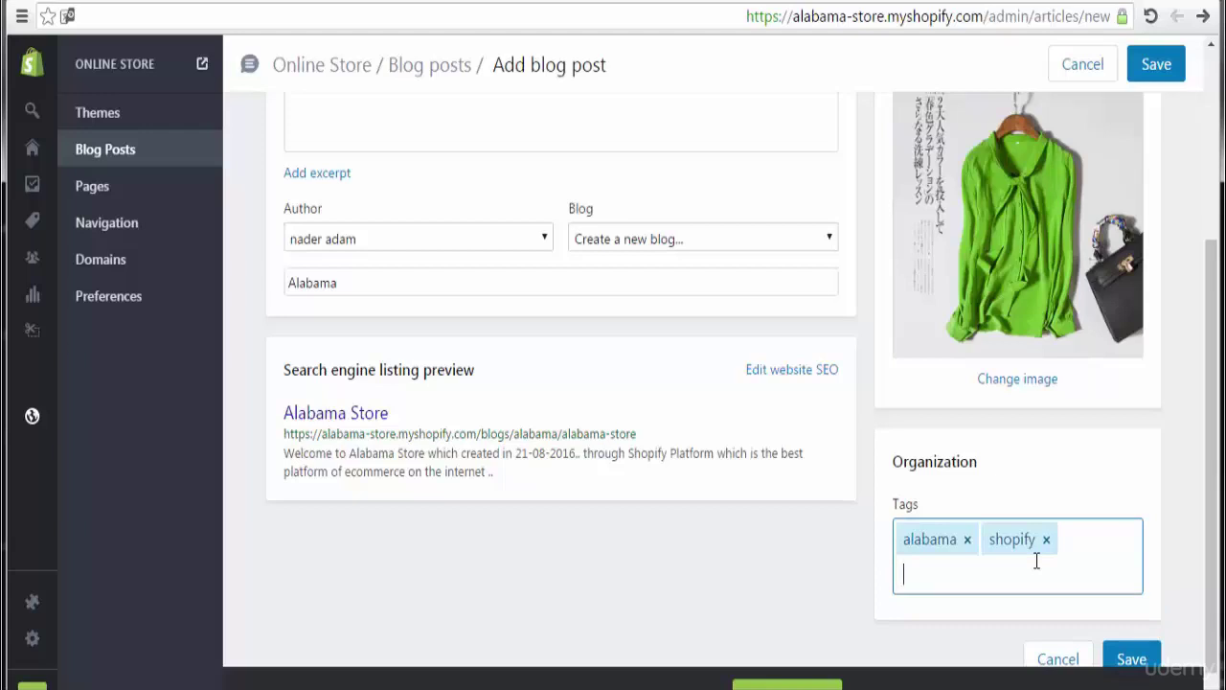
text(e-commerce)
key(Return)
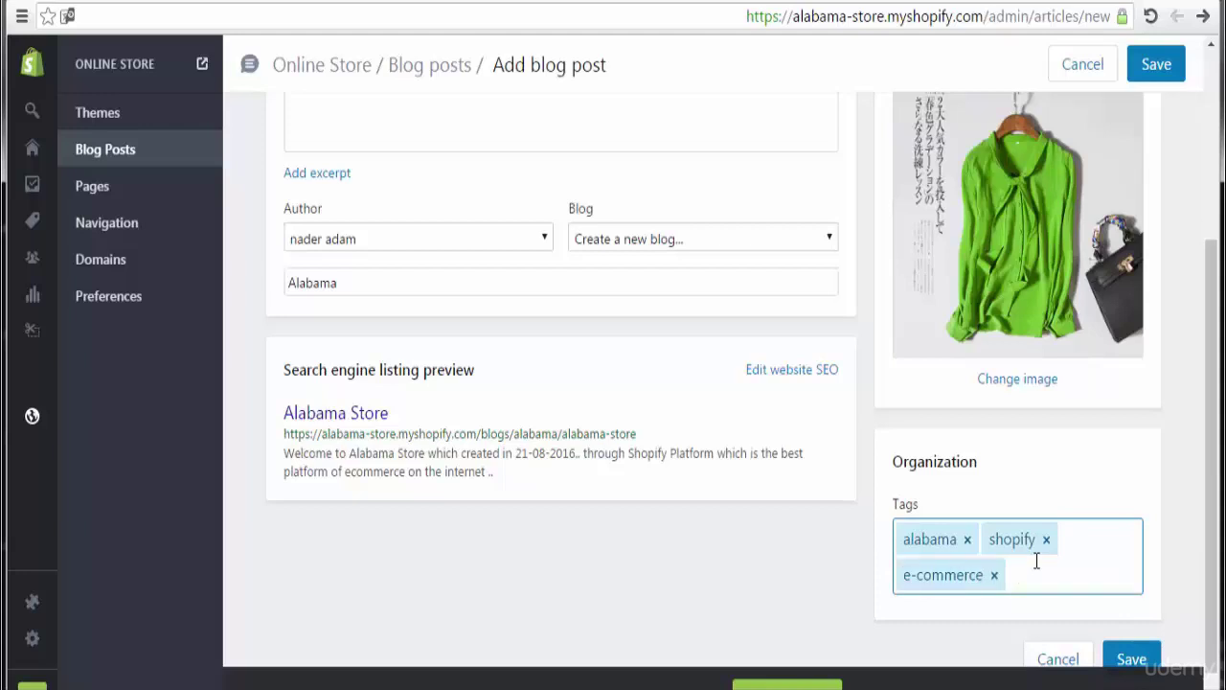
Step: Add the tags "online" and "sell product" to the post, and save the blog post
text(onlinr)
key(BackSpace)
key(BackSpace)
text(ne)
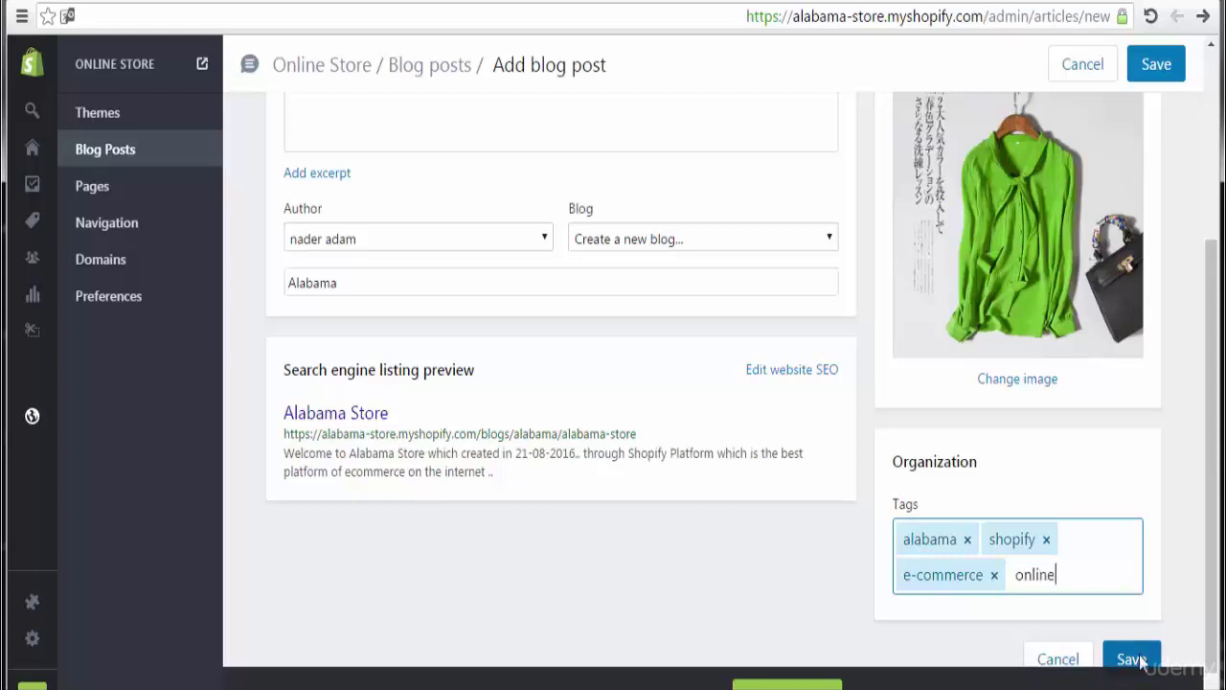
key(Return)
text(sel)
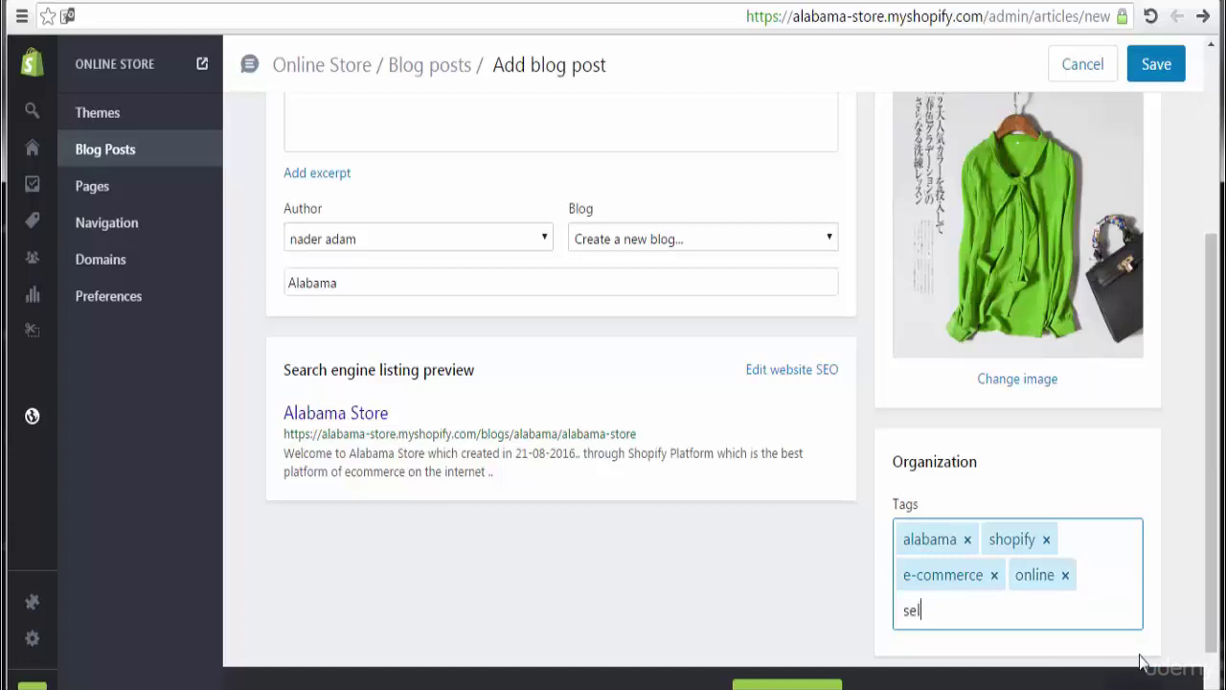
text(l product)
key(Return)
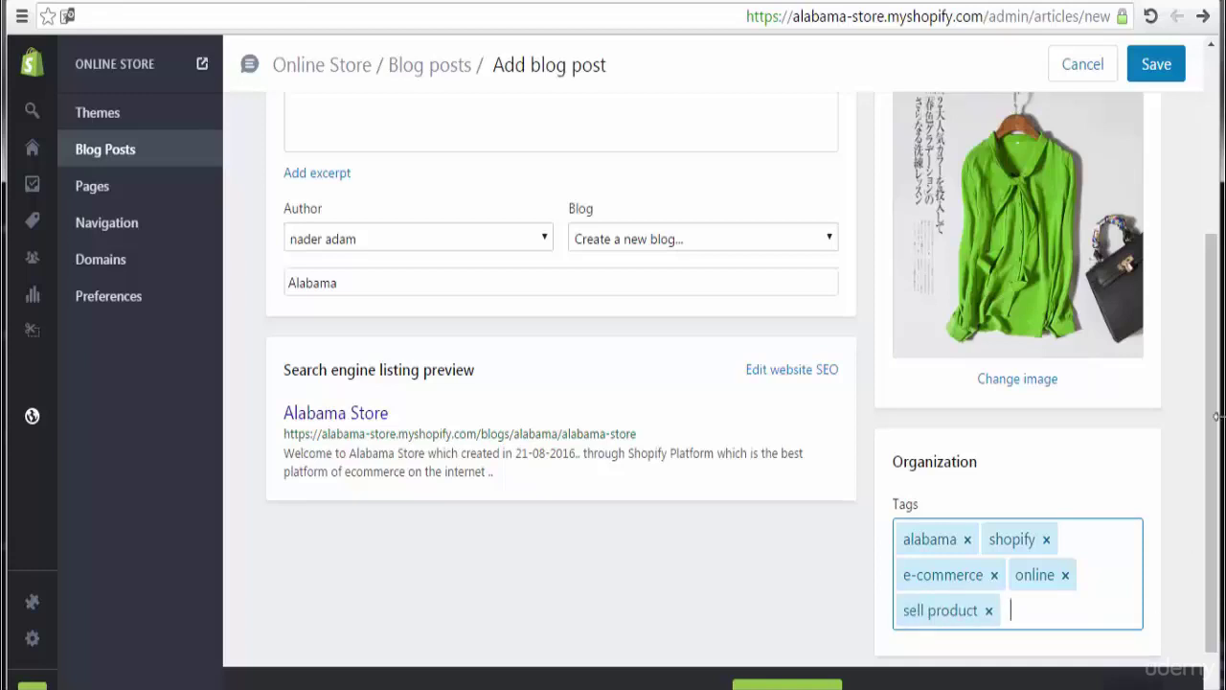
drag(1211, 416, 1211, 478)
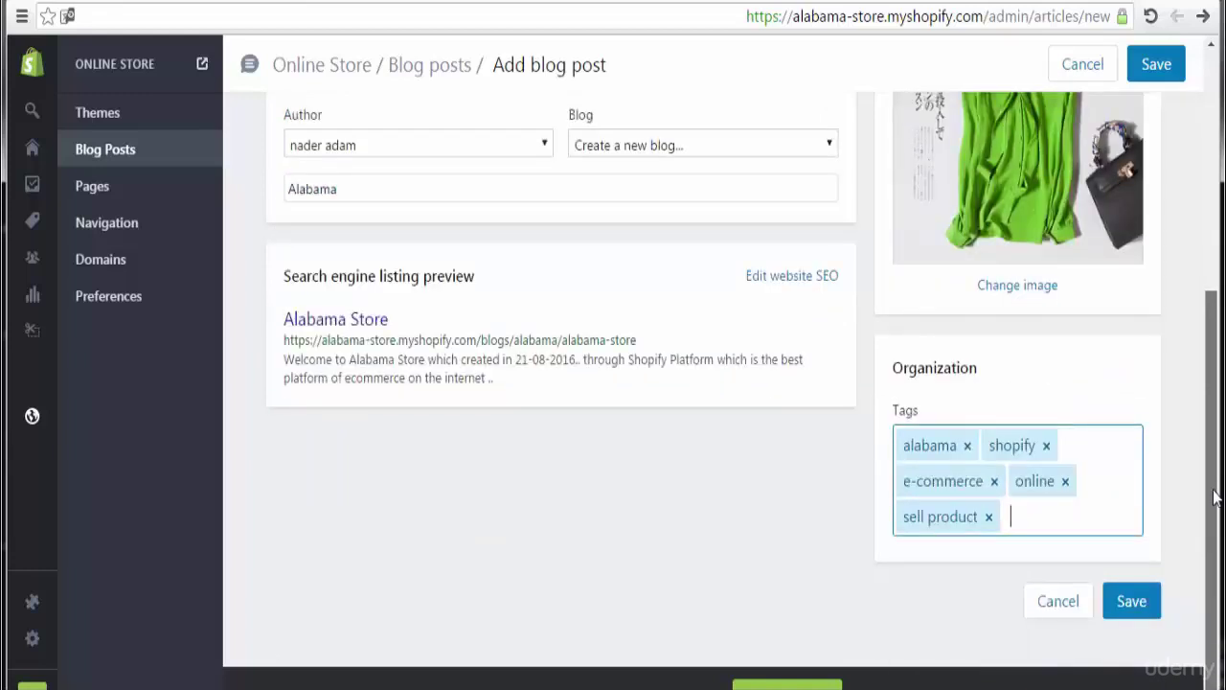
click(1137, 619)
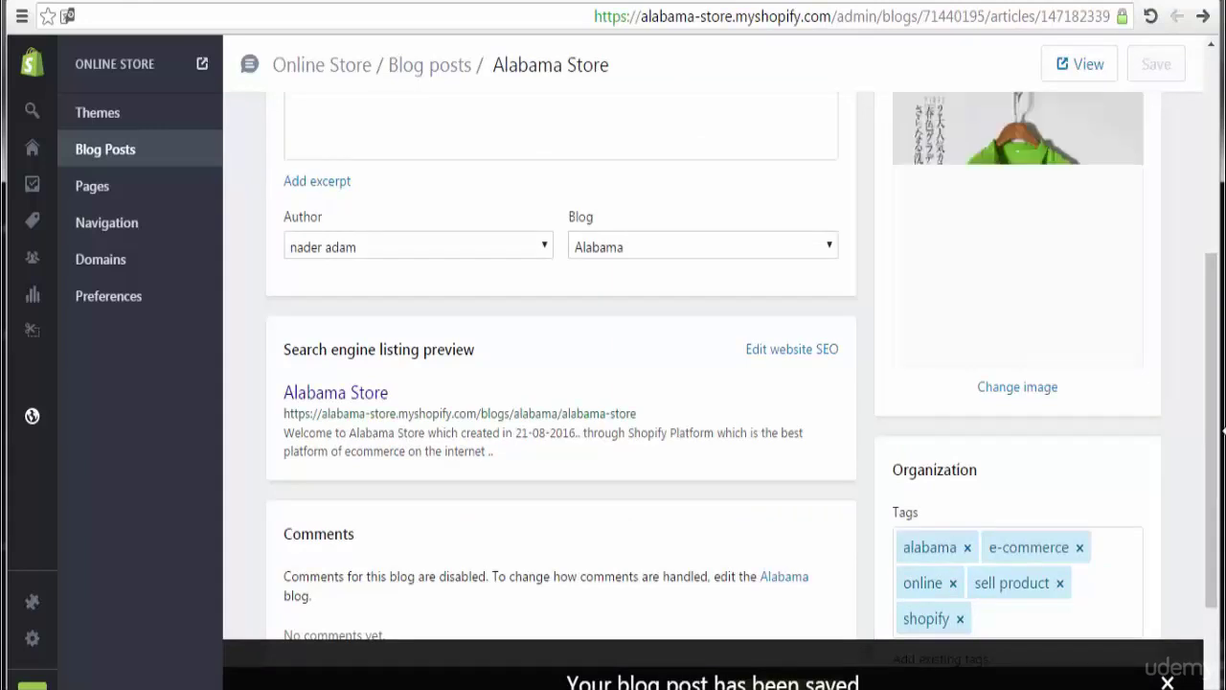
Step: View the saved post on the online store in a new browser tab and examine its content, tags and categories
drag(1212, 438, 1221, 210)
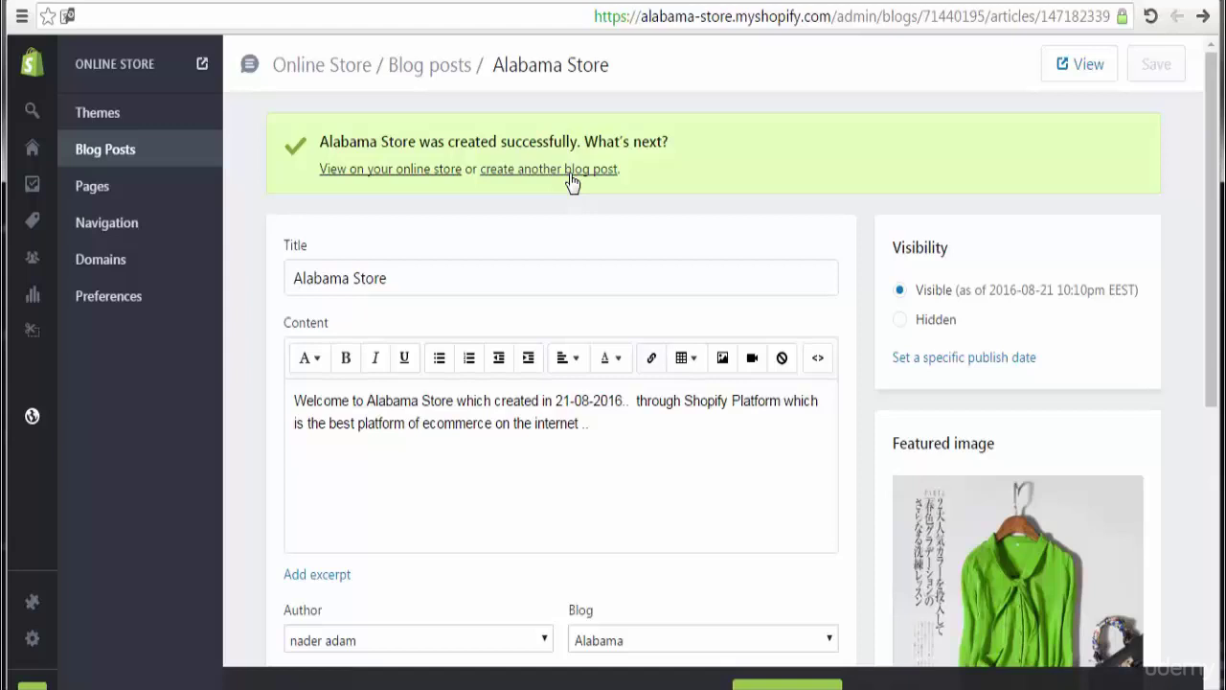
right_click(1083, 77)
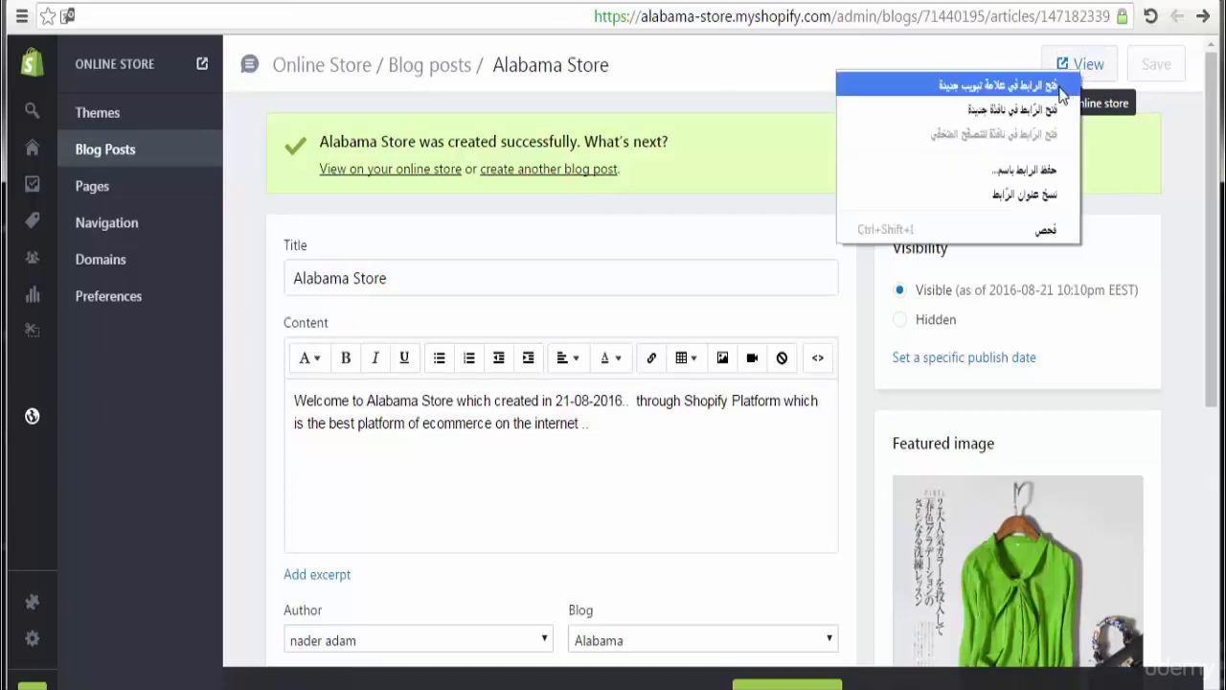
click(1063, 85)
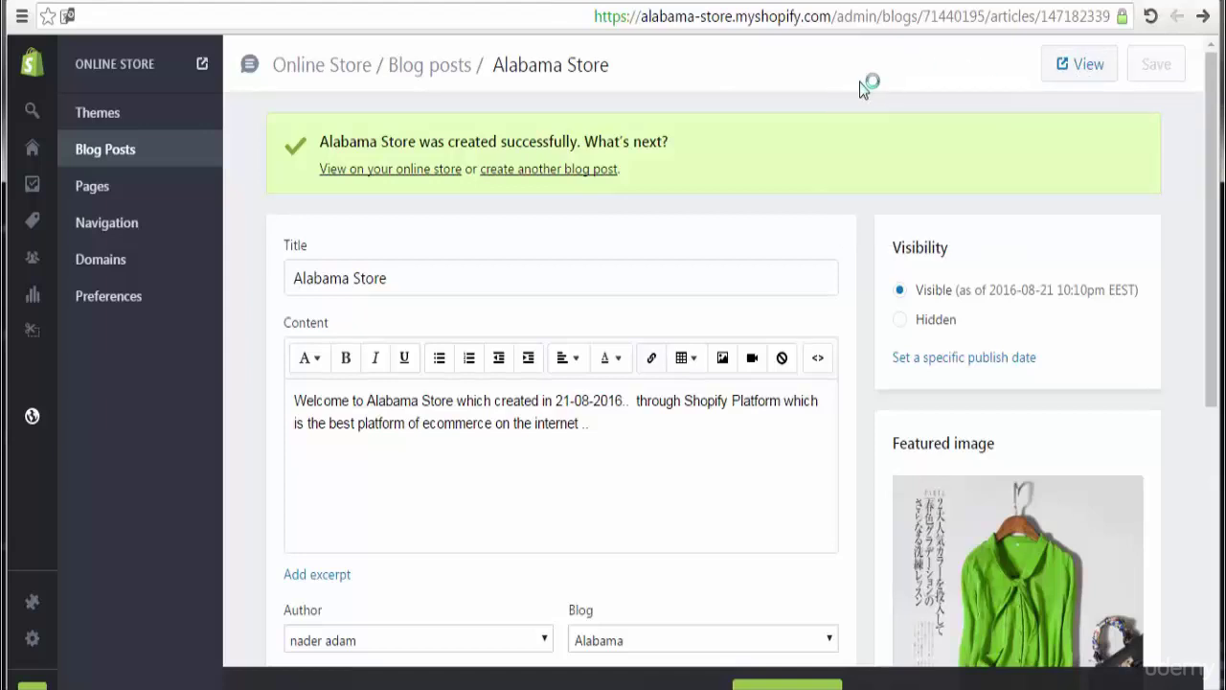
click(497, 2)
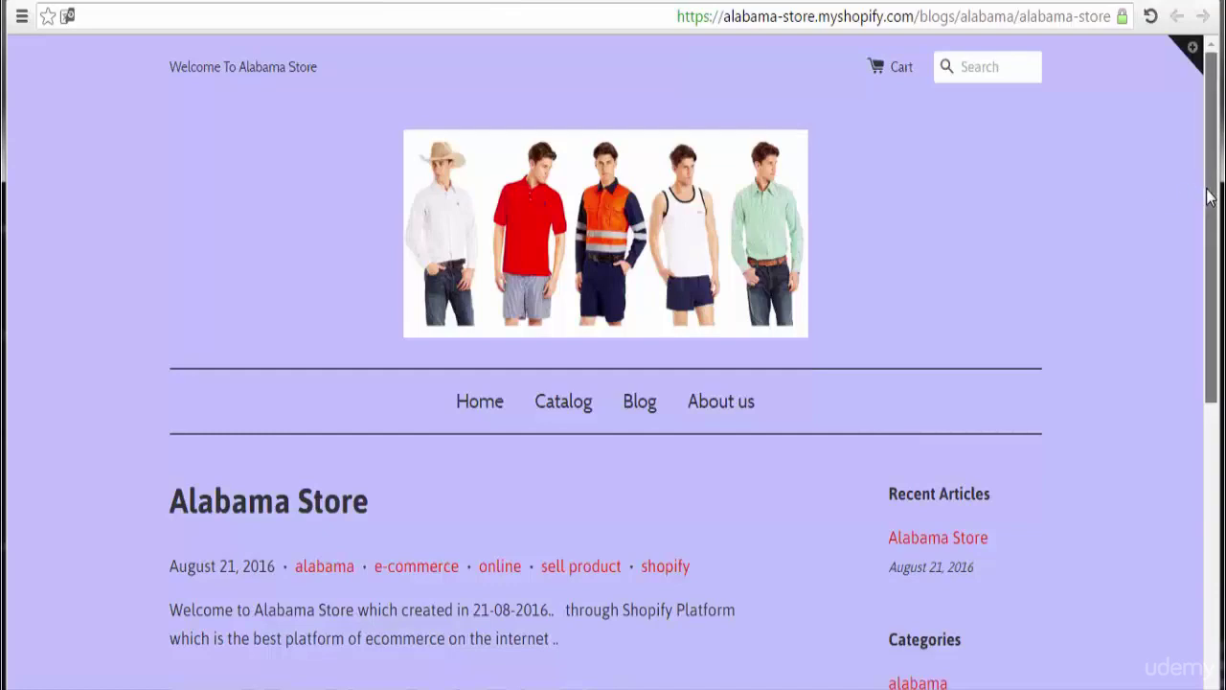
drag(1209, 196, 1224, 391)
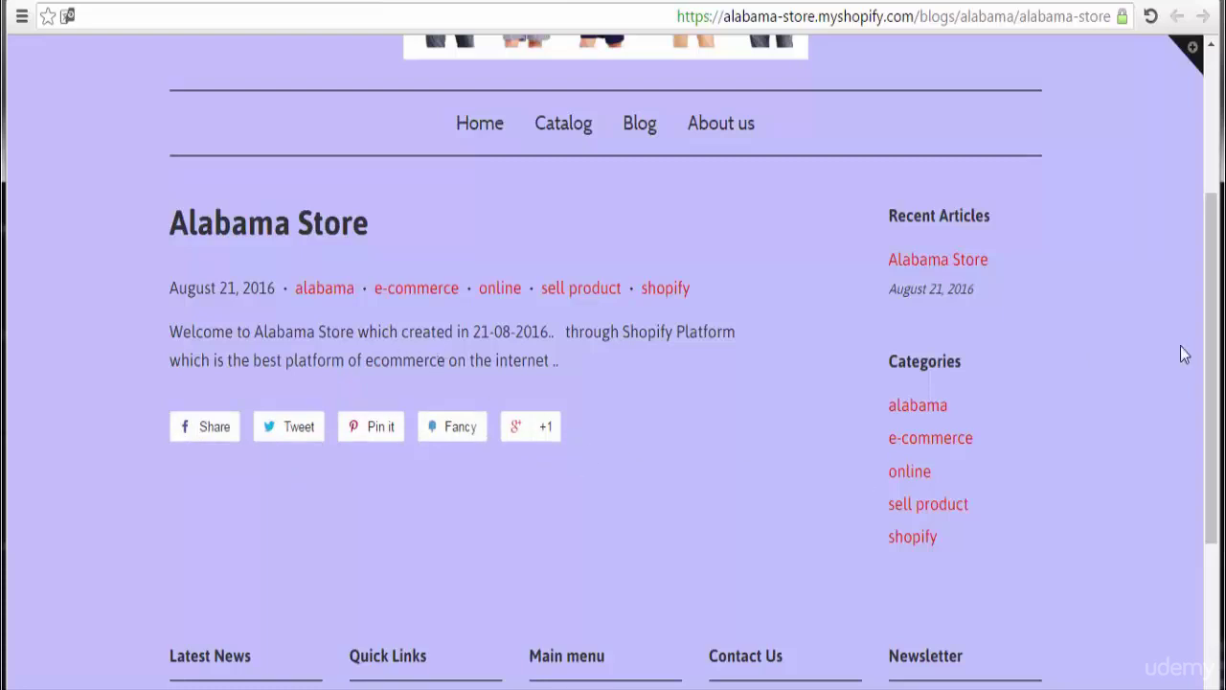
drag(1212, 369, 1223, 297)
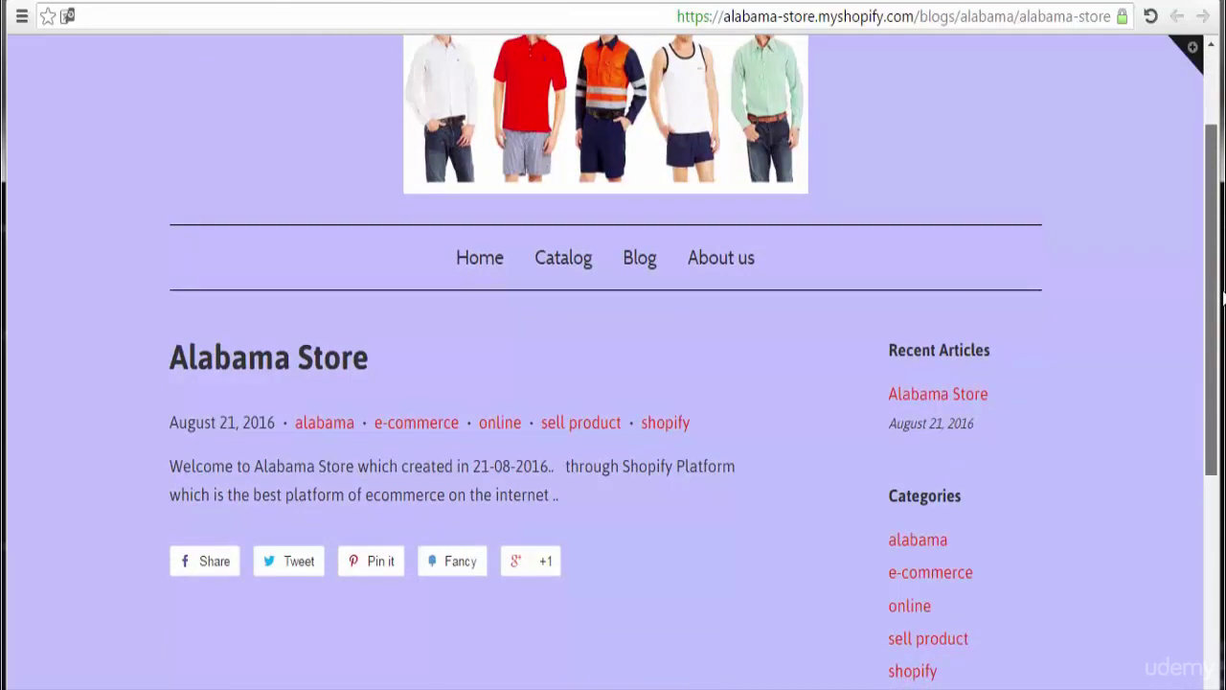
Step: Examine the rest of the published post's page, including its sharing options and categories, and return to the post's admin editor
drag(1222, 297, 1223, 333)
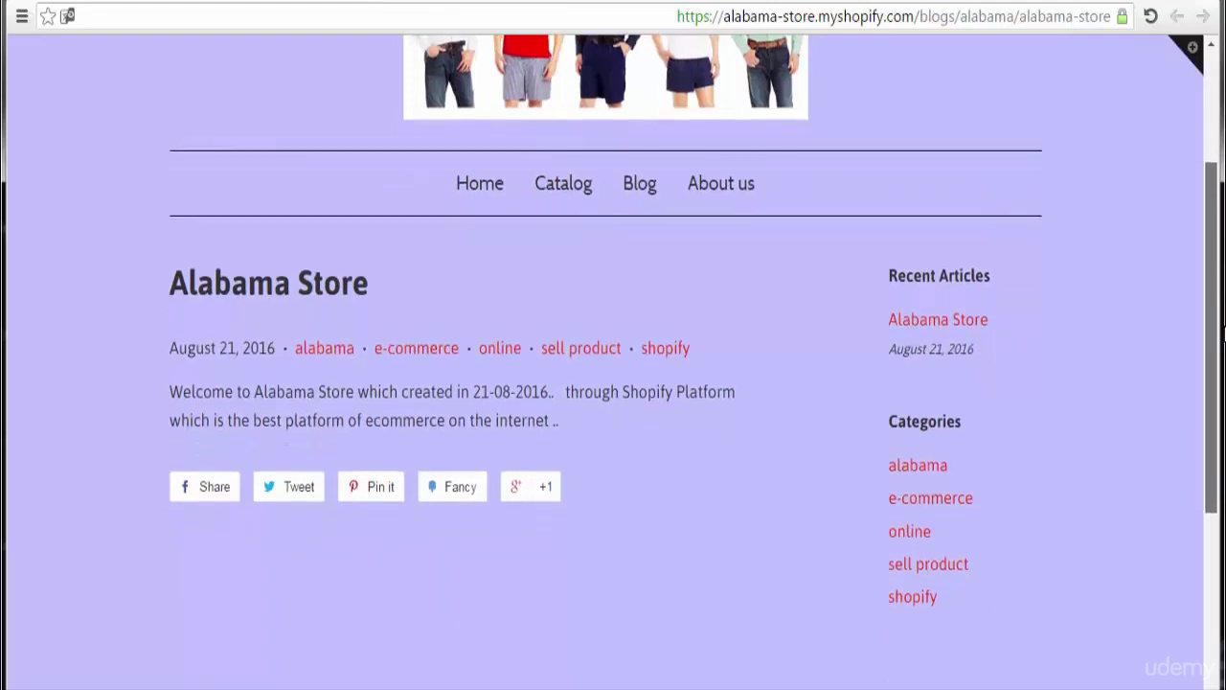
drag(1223, 334, 1223, 334)
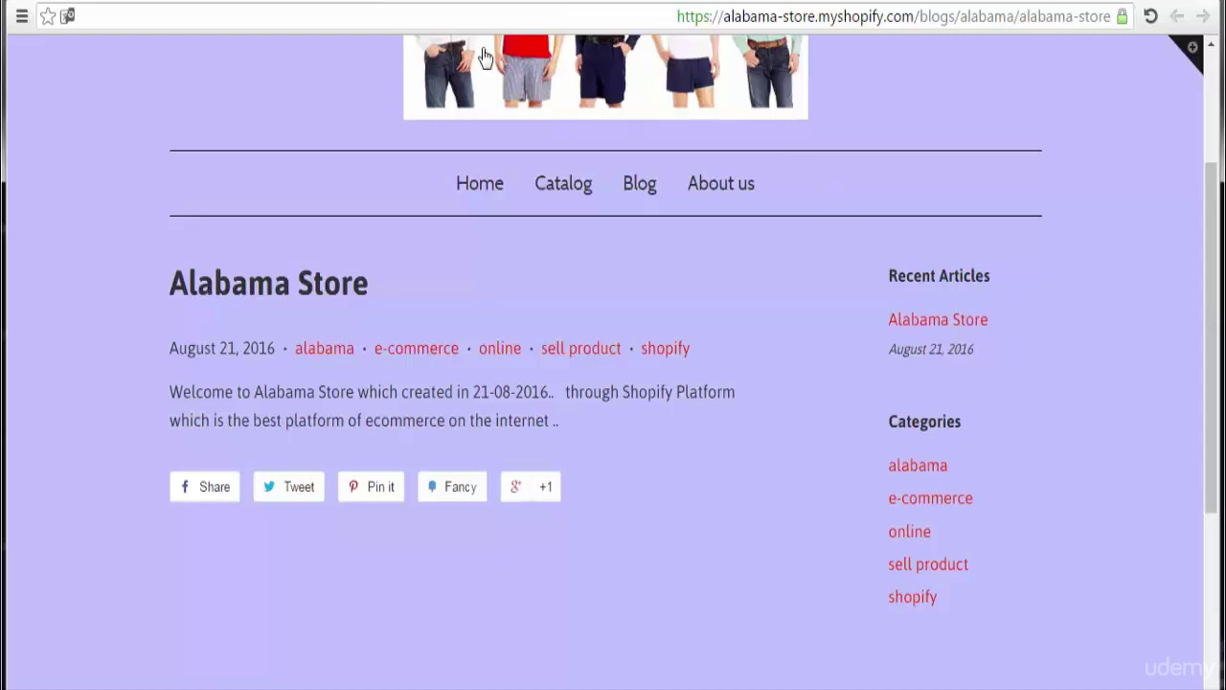
click(403, 0)
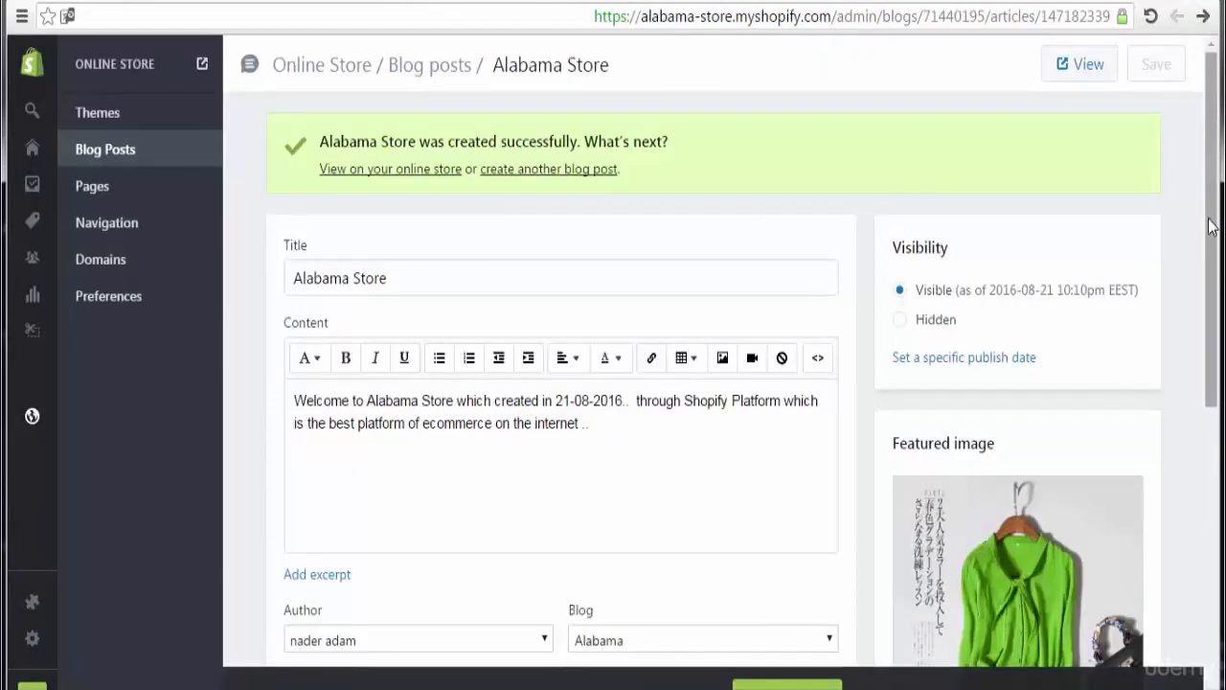
drag(1215, 221, 1222, 149)
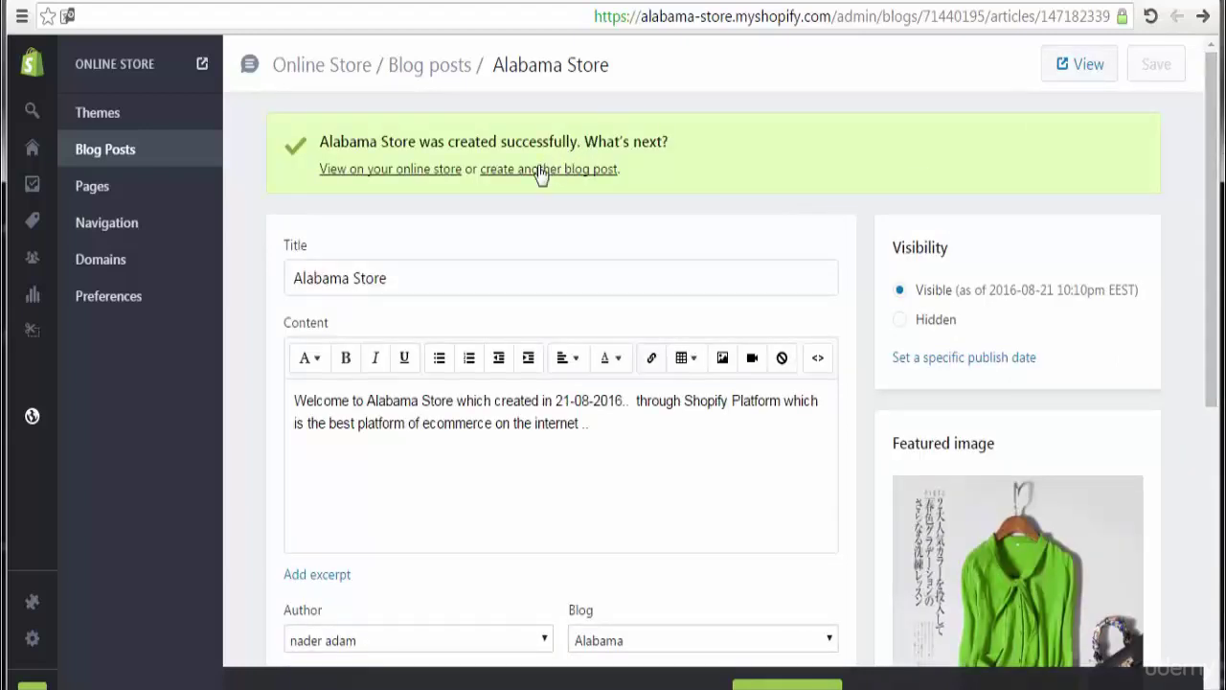
Step: Review the list of all blog posts and the comment settings of the existing blogs, and return to the blog posts list
click(448, 77)
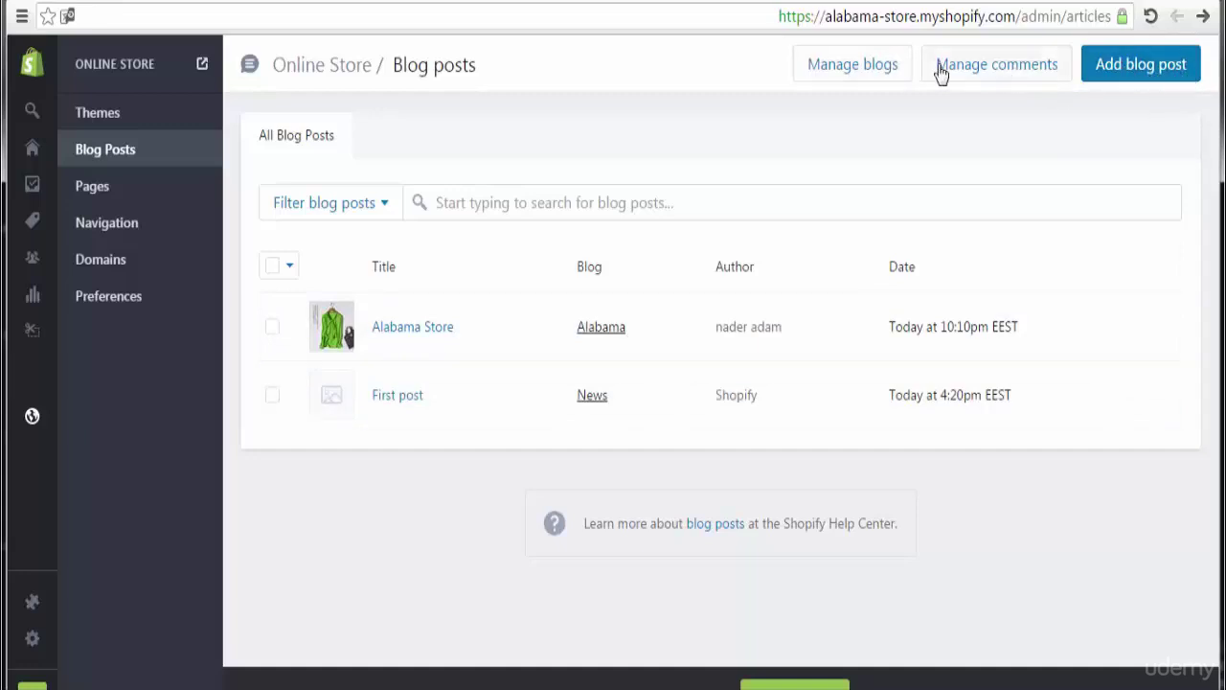
click(847, 73)
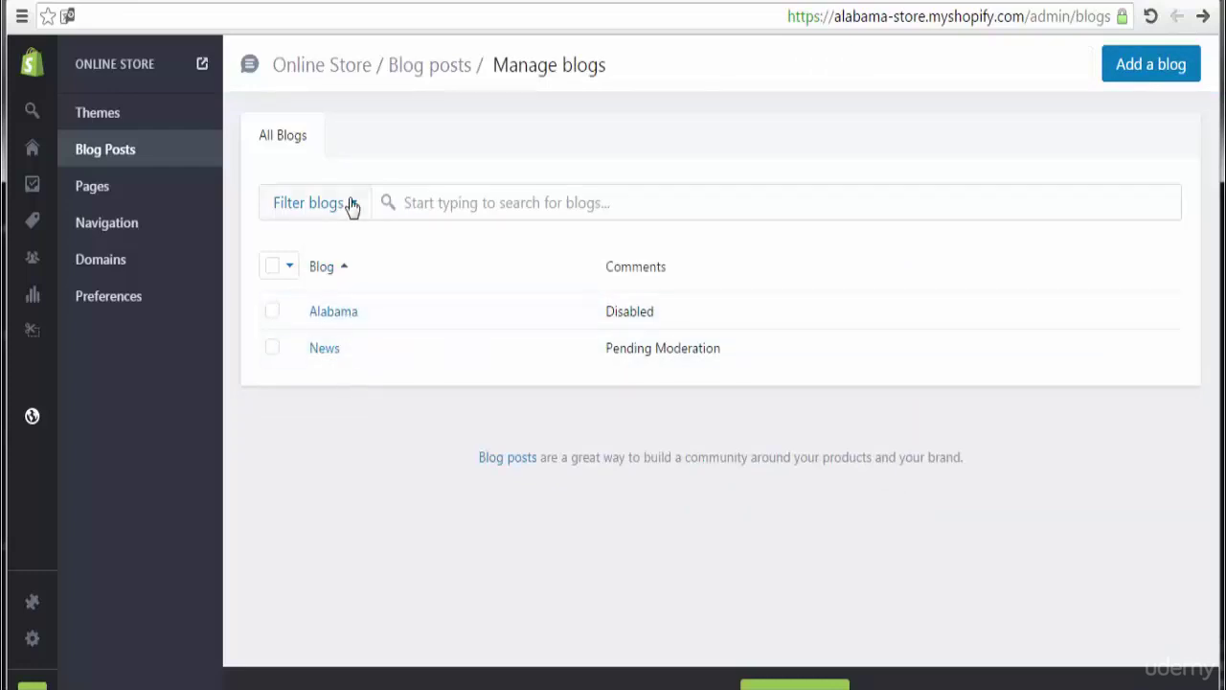
click(122, 161)
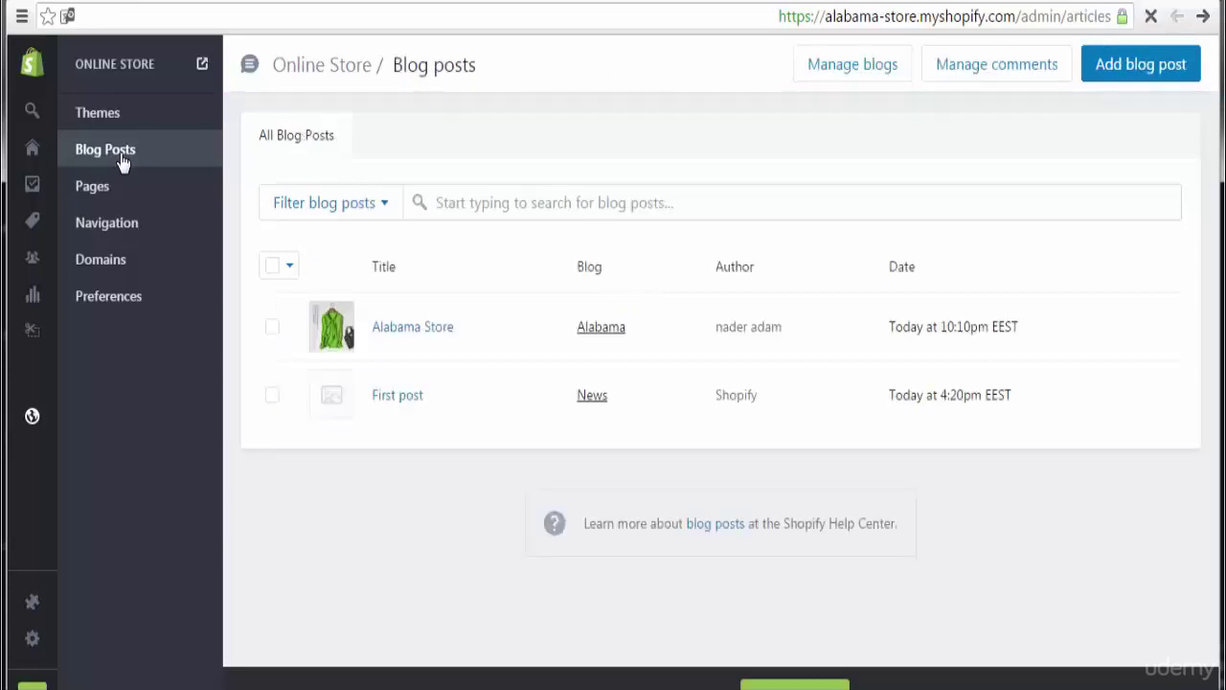